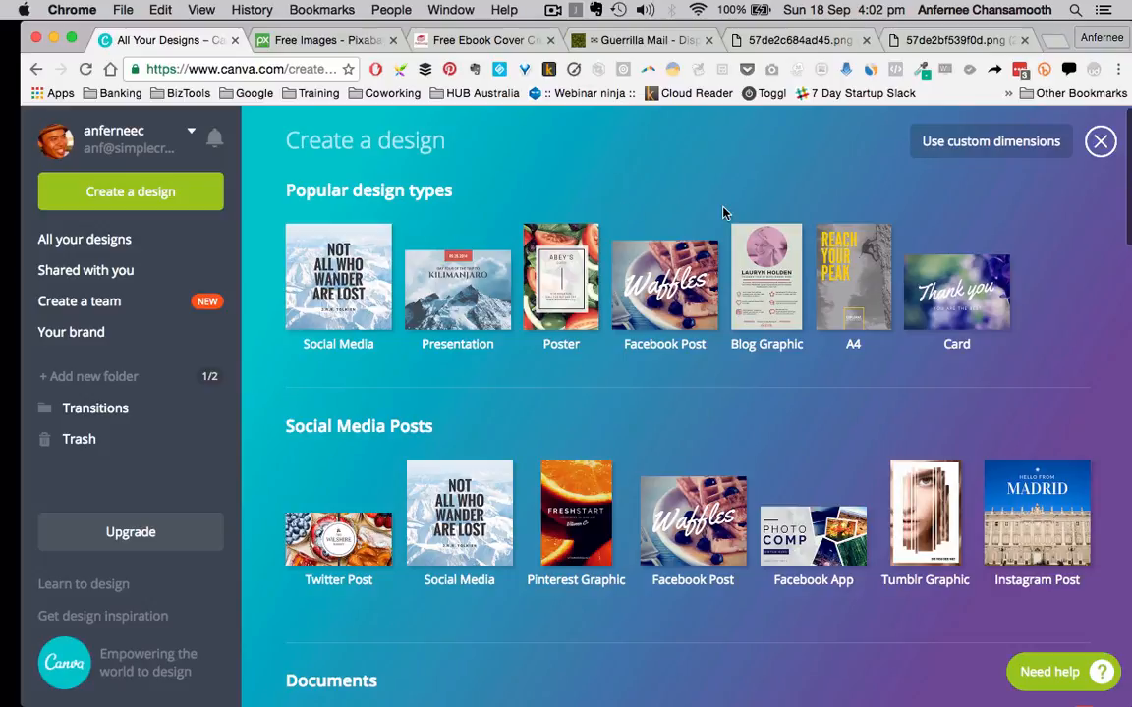
- Create a new Wattpad Book Cover design from the Blogging & eBooks design types
scroll(722, 213, "down", 8)
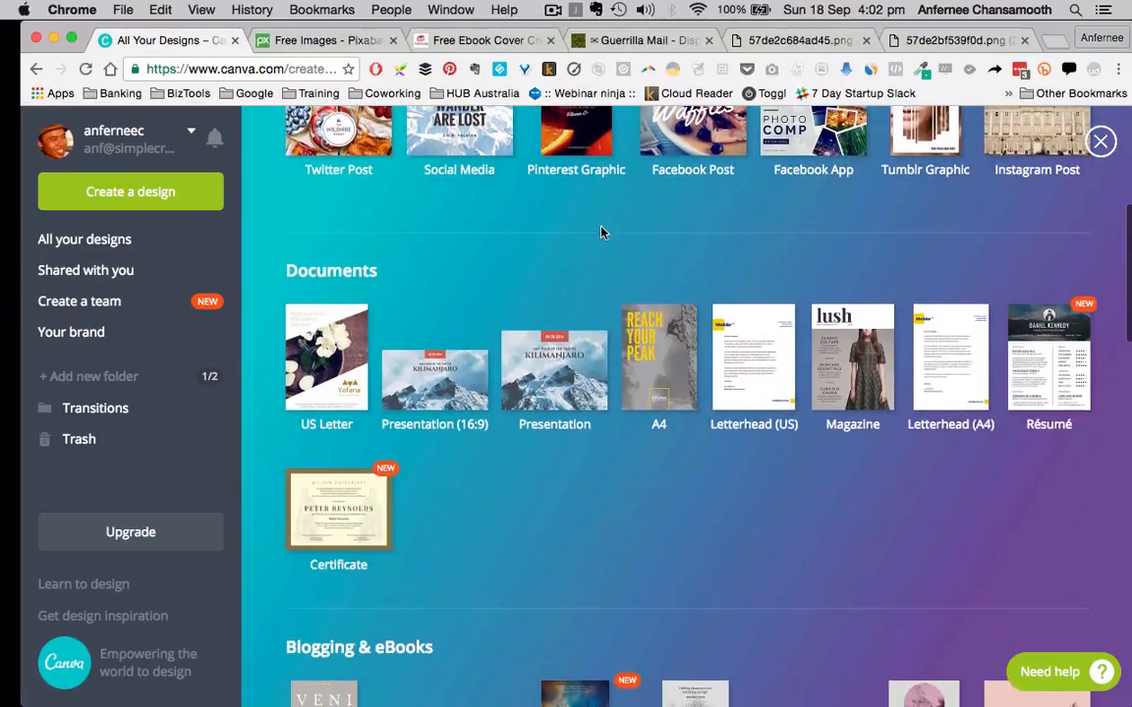
scroll(439, 245, "up", 2)
scroll(439, 245, "down", 10)
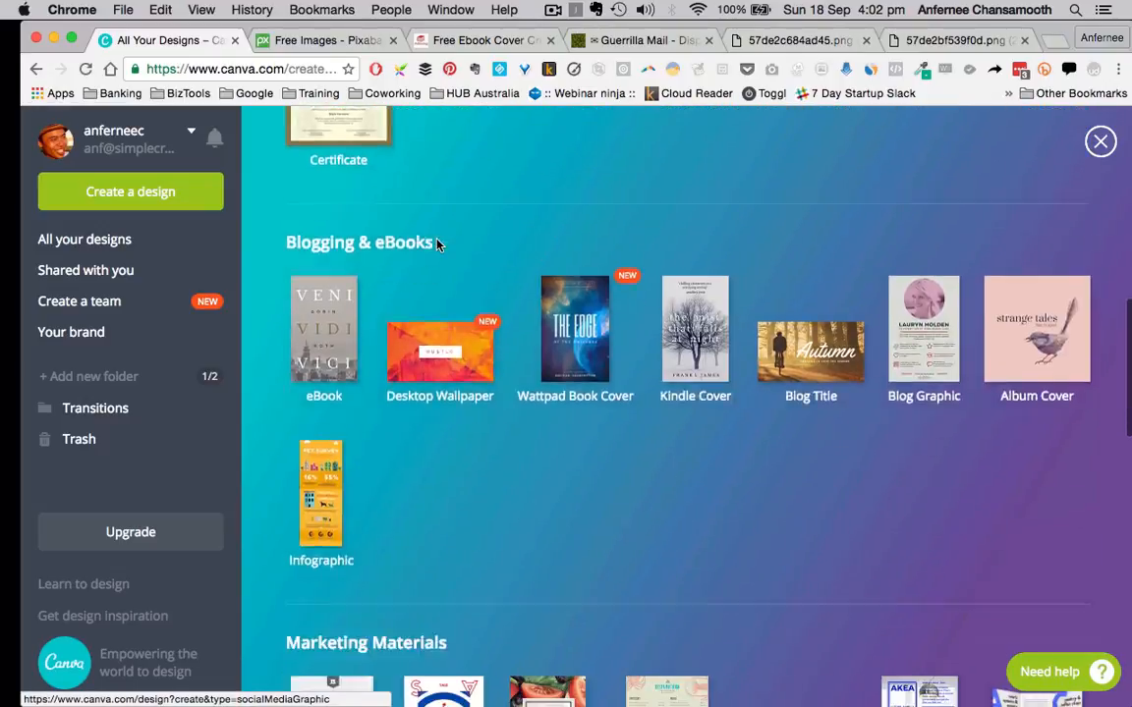
scroll(440, 244, "up", 15)
scroll(503, 280, "down", 9)
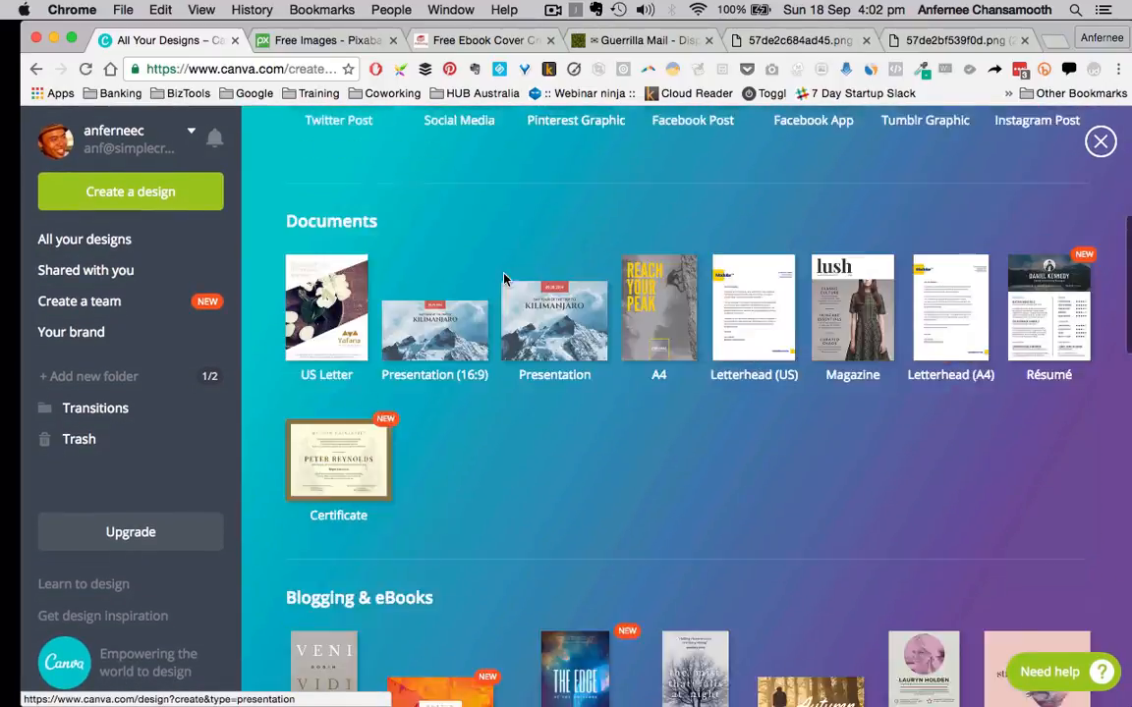
scroll(503, 280, "down", 10)
scroll(575, 294, "up", 2)
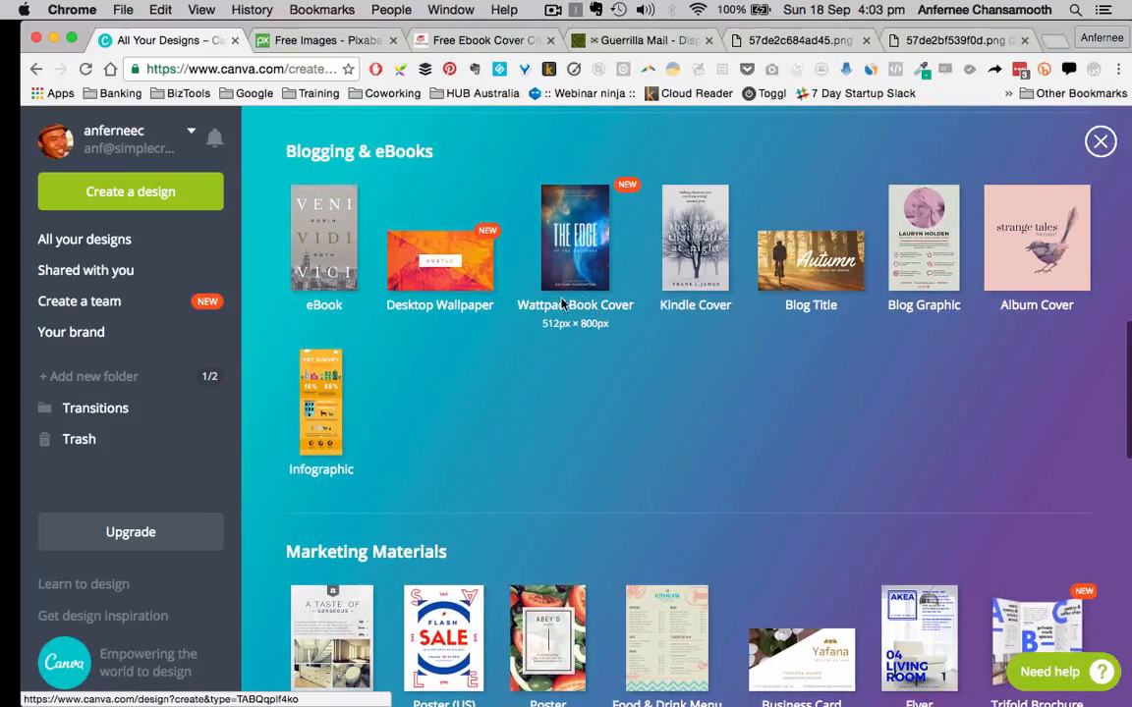
left_click(580, 267)
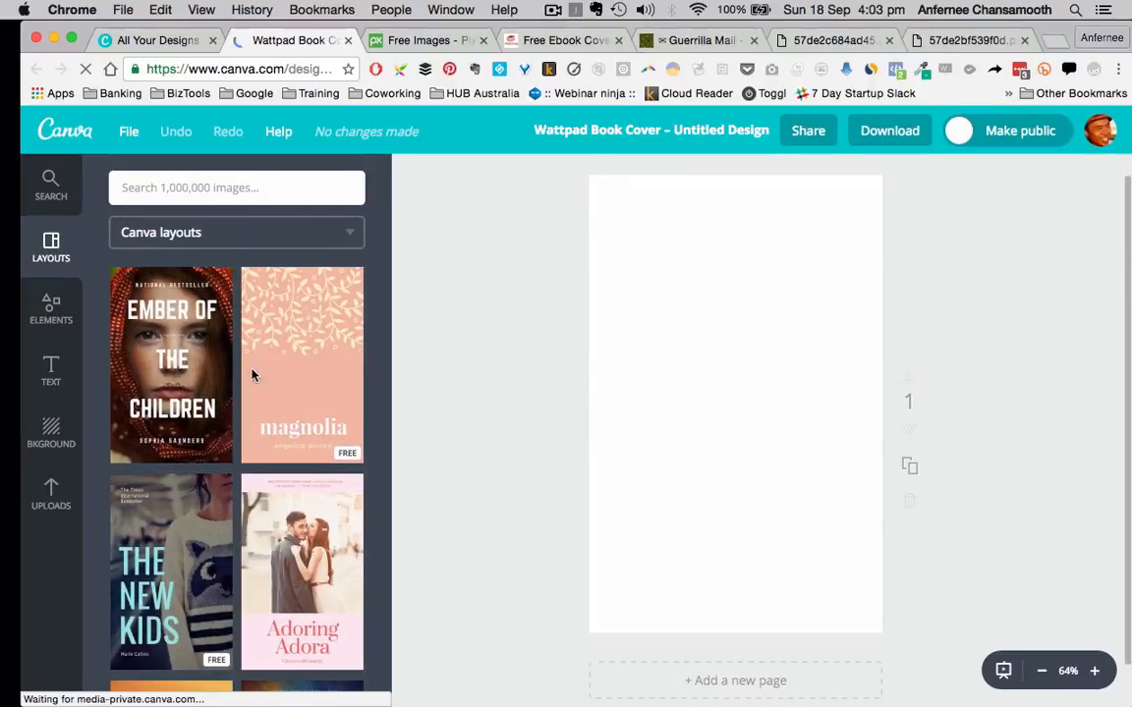
- Browse the Canva layouts and apply the free "Gridlock Time Attack!" layout to the blank cover
scroll(251, 374, "down", 5)
scroll(252, 374, "down", 1)
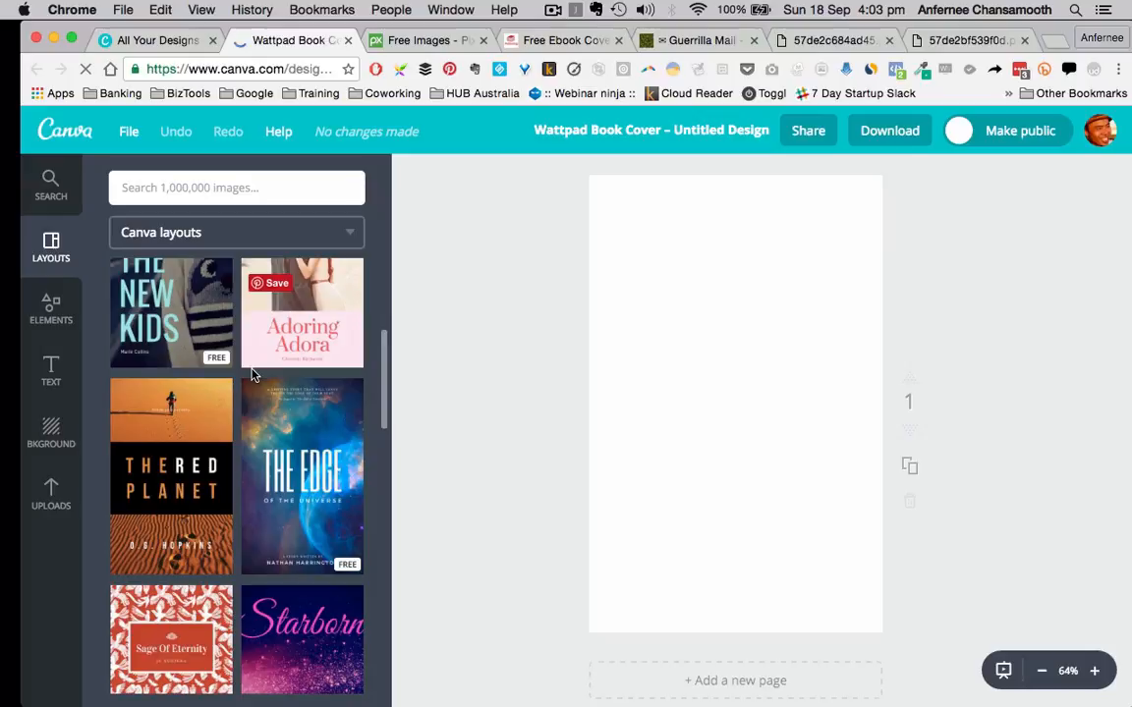
scroll(251, 374, "down", 5)
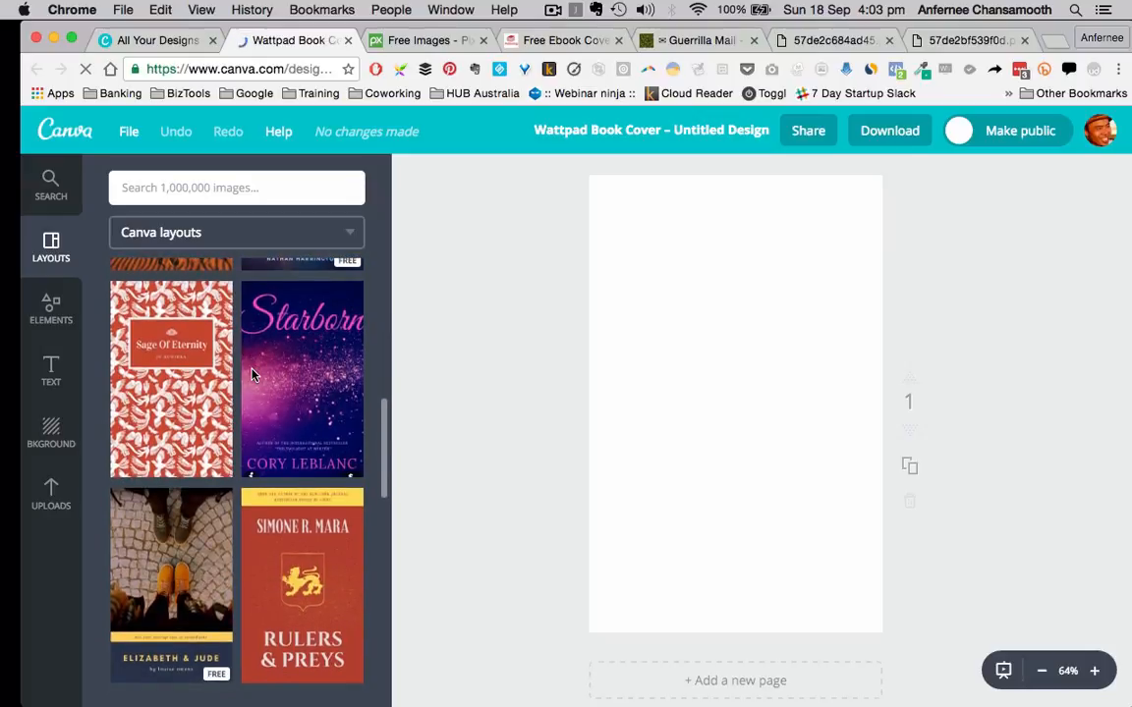
scroll(252, 374, "down", 9)
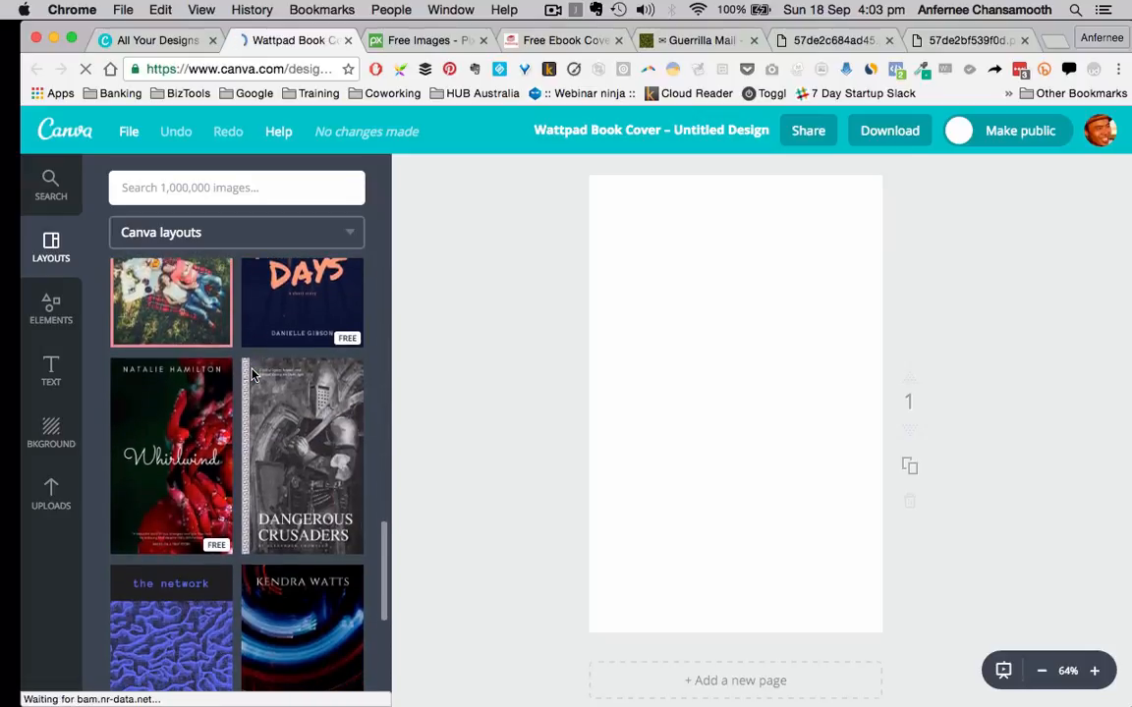
scroll(252, 375, "down", 6)
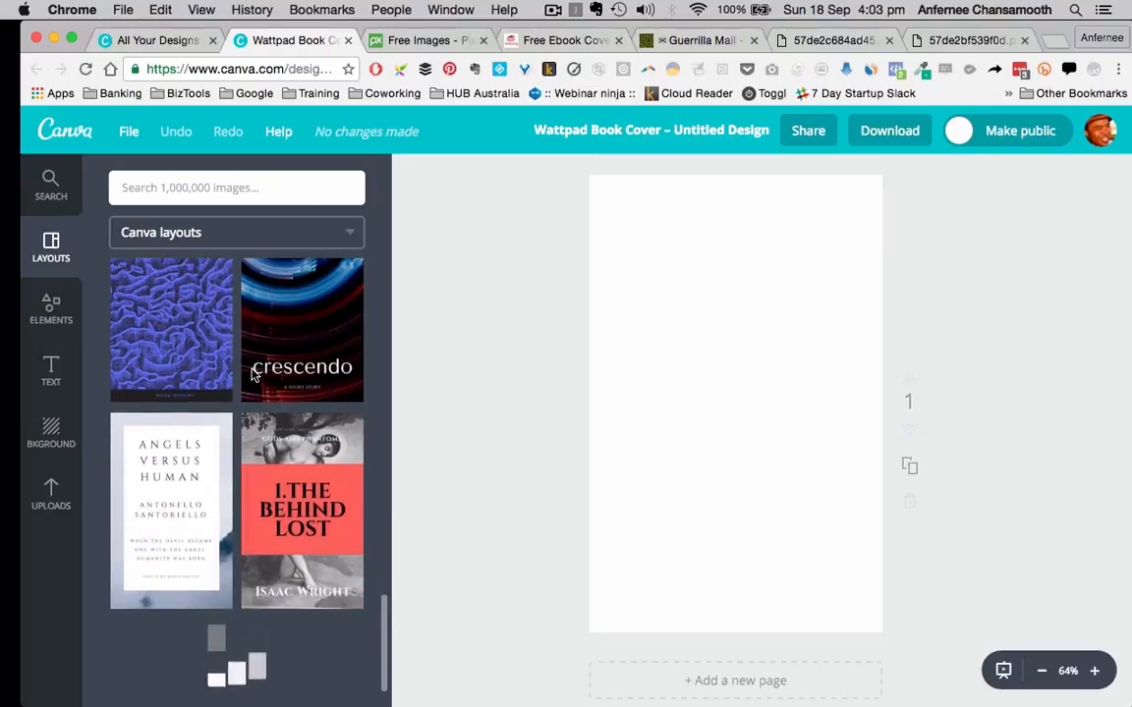
scroll(251, 375, "up", 20)
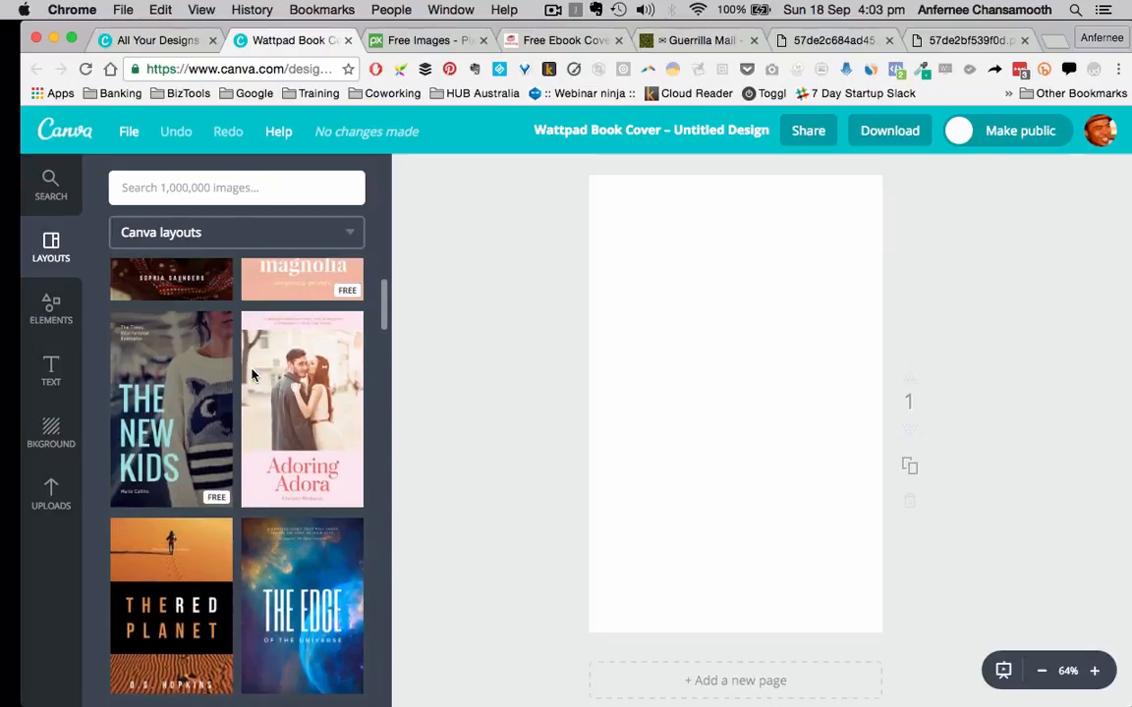
scroll(252, 375, "up", 2)
scroll(251, 375, "down", 8)
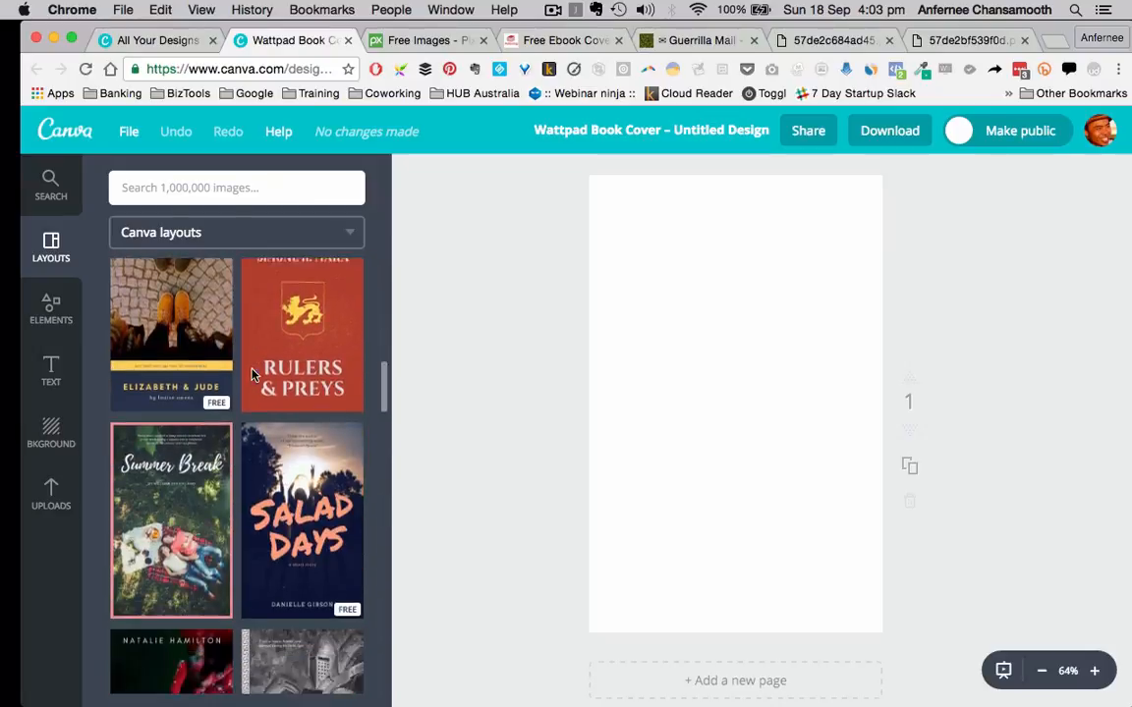
scroll(251, 374, "down", 14)
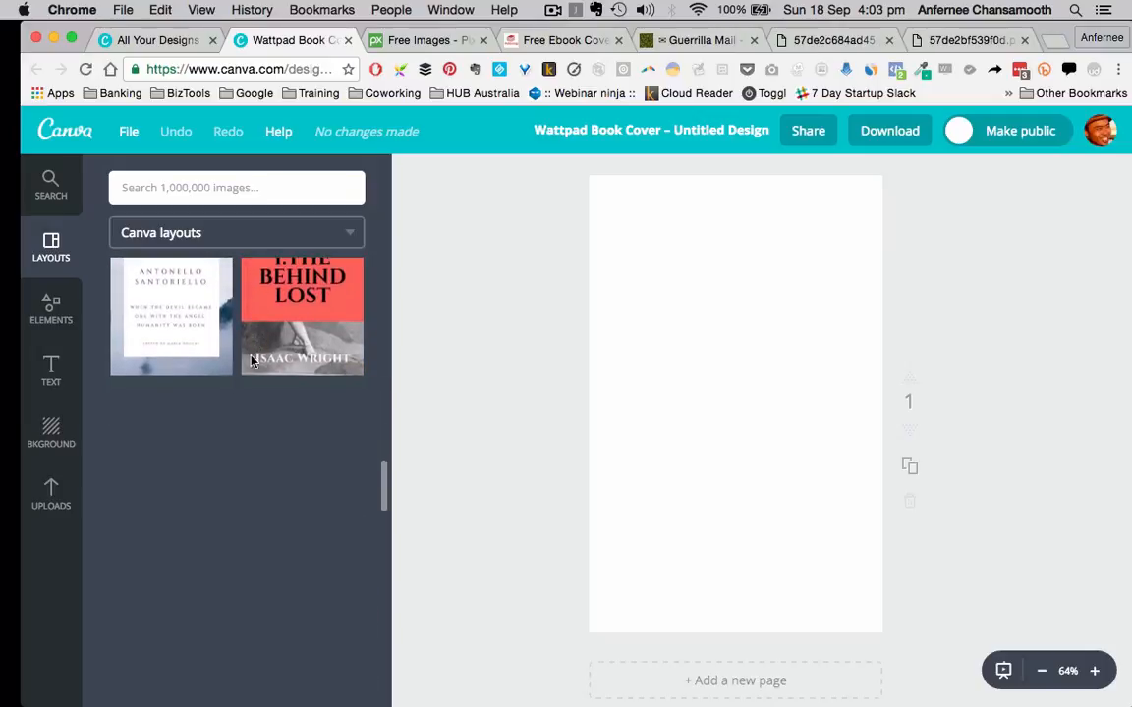
scroll(232, 404, "down", 8)
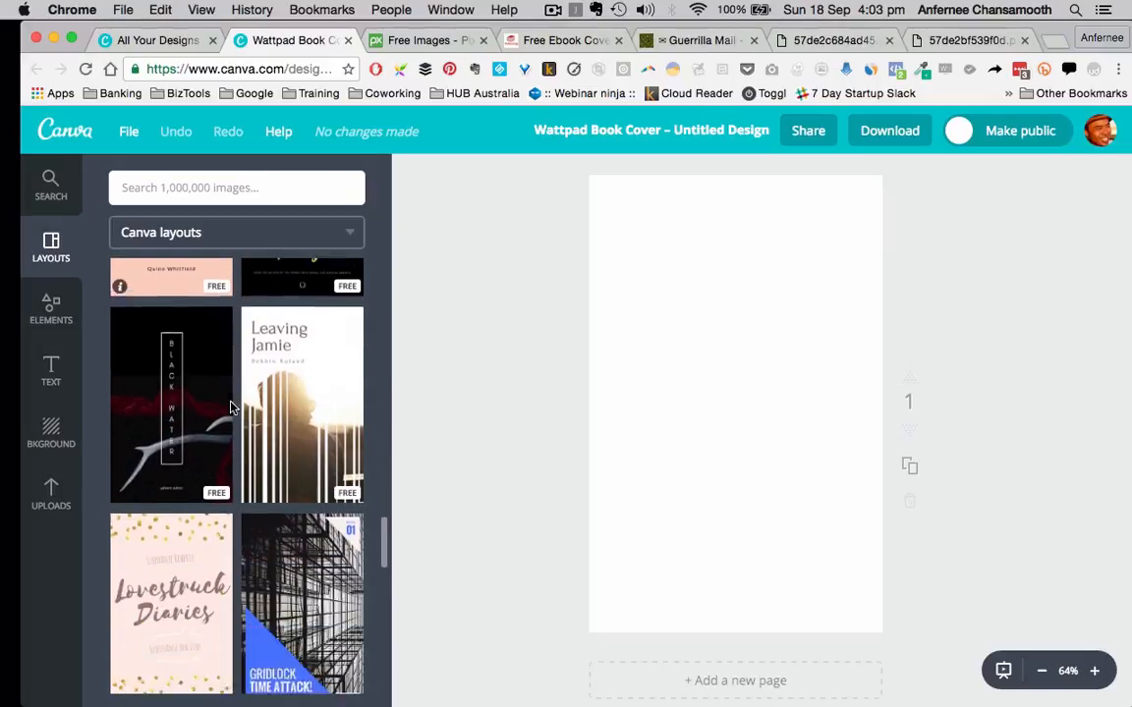
scroll(232, 404, "down", 5)
scroll(295, 323, "up", 1)
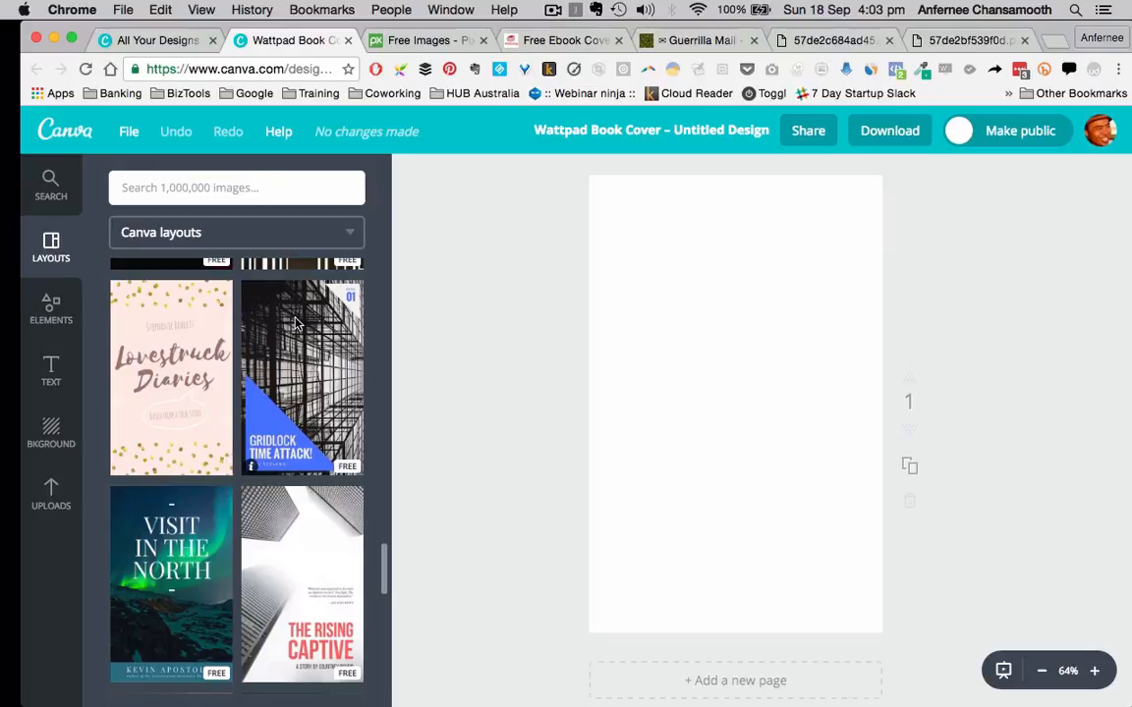
left_click(295, 322)
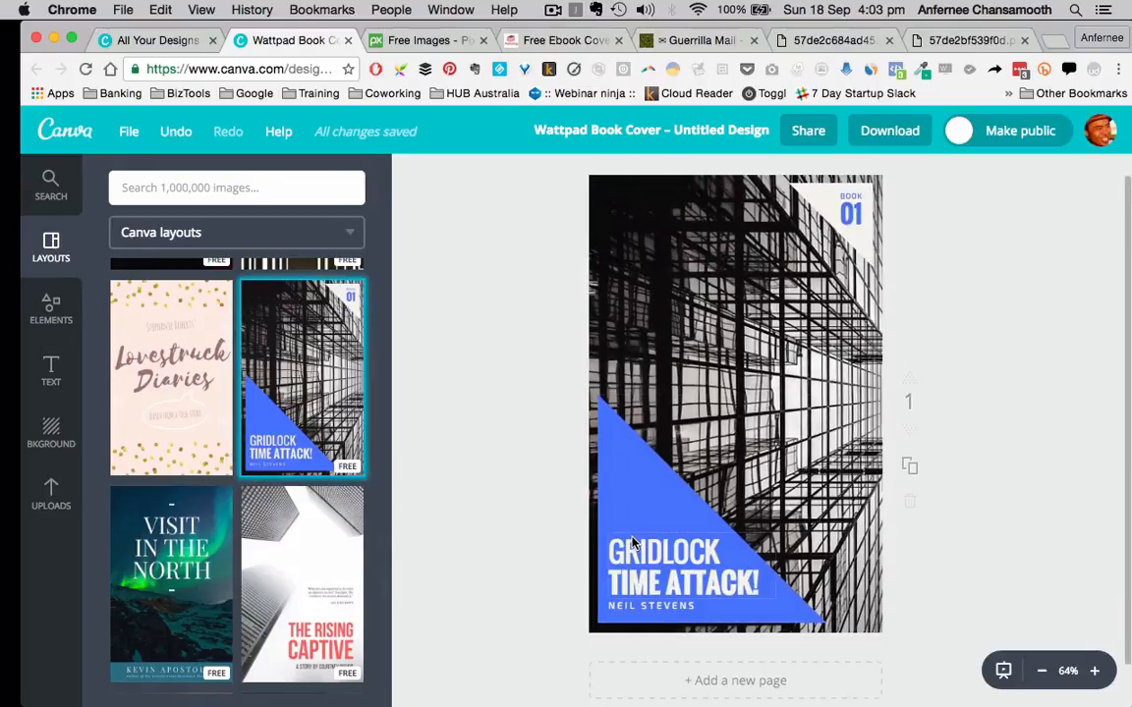
- Name the design "Amplify Your Influence Cover"
left_click(619, 132)
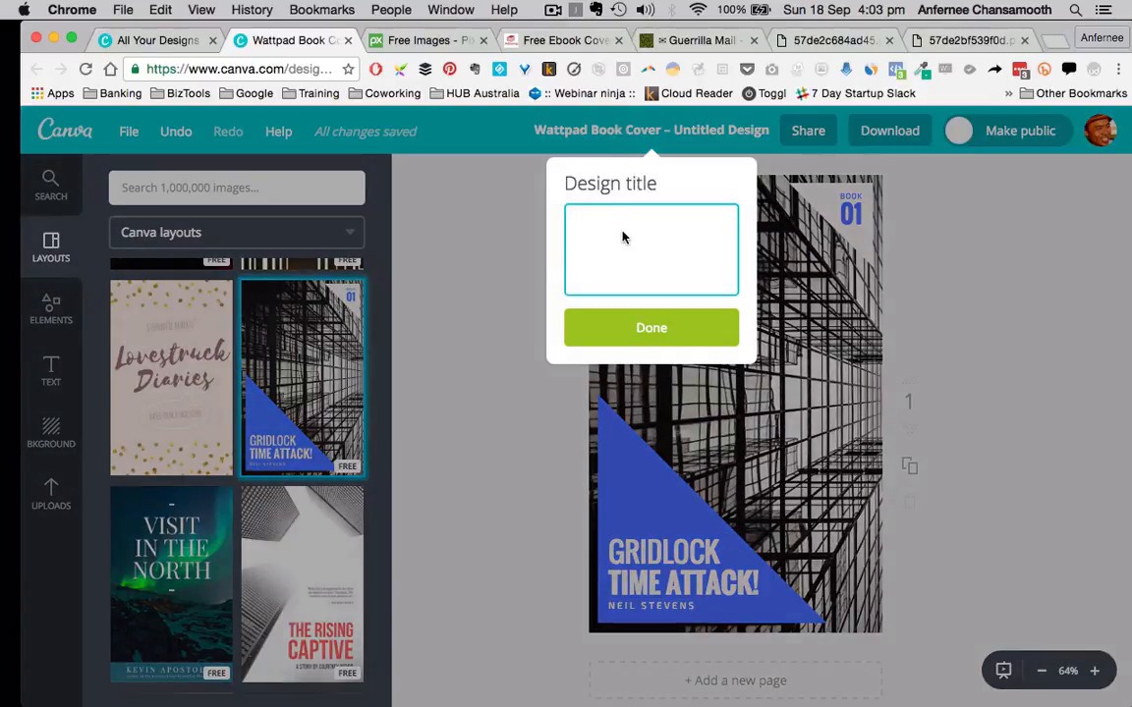
type("Amplify Your Influence")
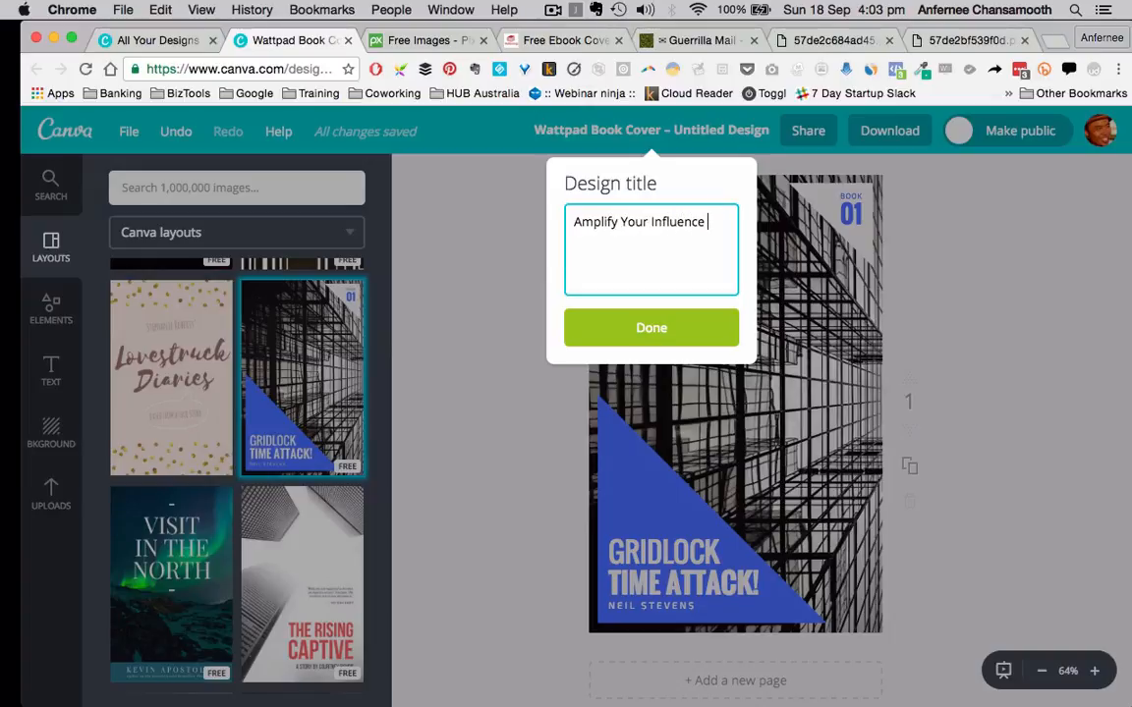
type(" Cover")
left_click(652, 328)
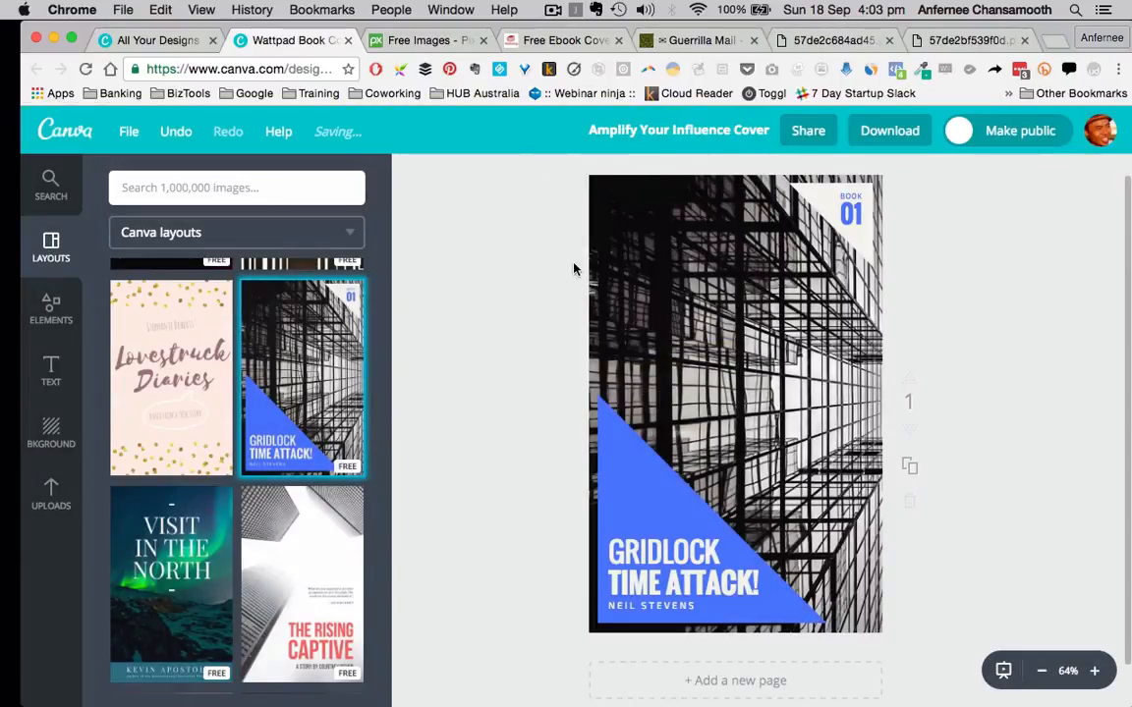
- Replace the cover's main title in the blue triangle with "AMPLIFY YOUR INFLUENCE KIT"
left_click(668, 570)
type("A")
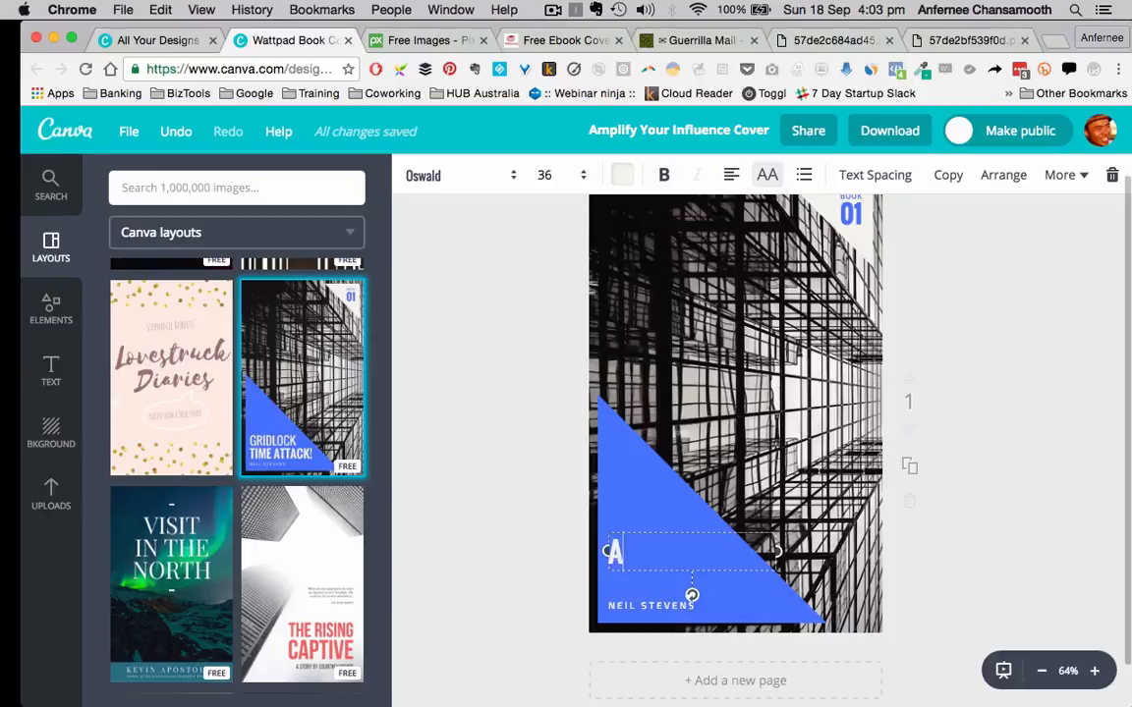
type("MPLIF")
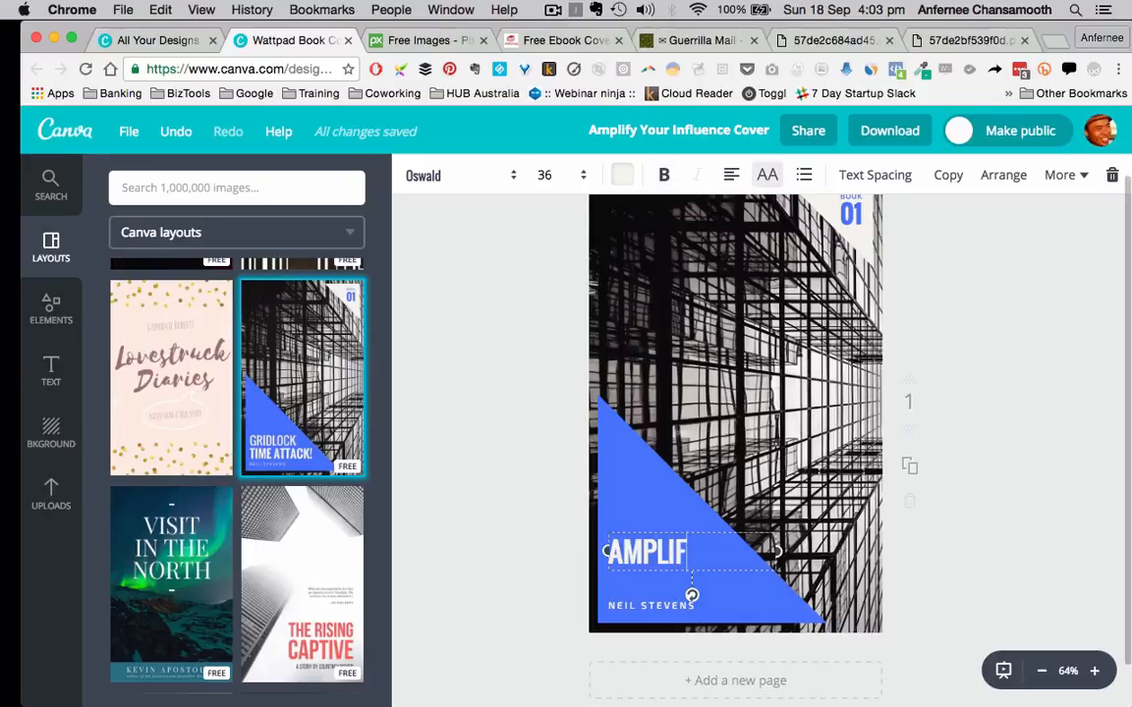
type("Y YOUR N")
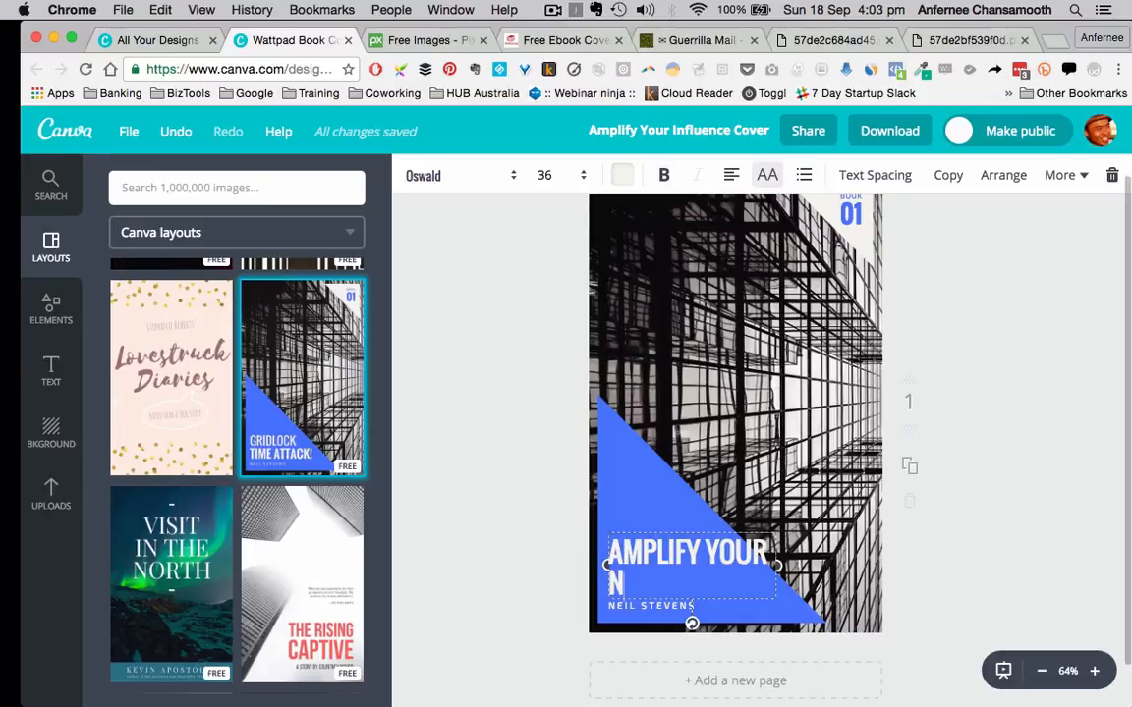
key("BackSpace")
type("INFLUENCE K")
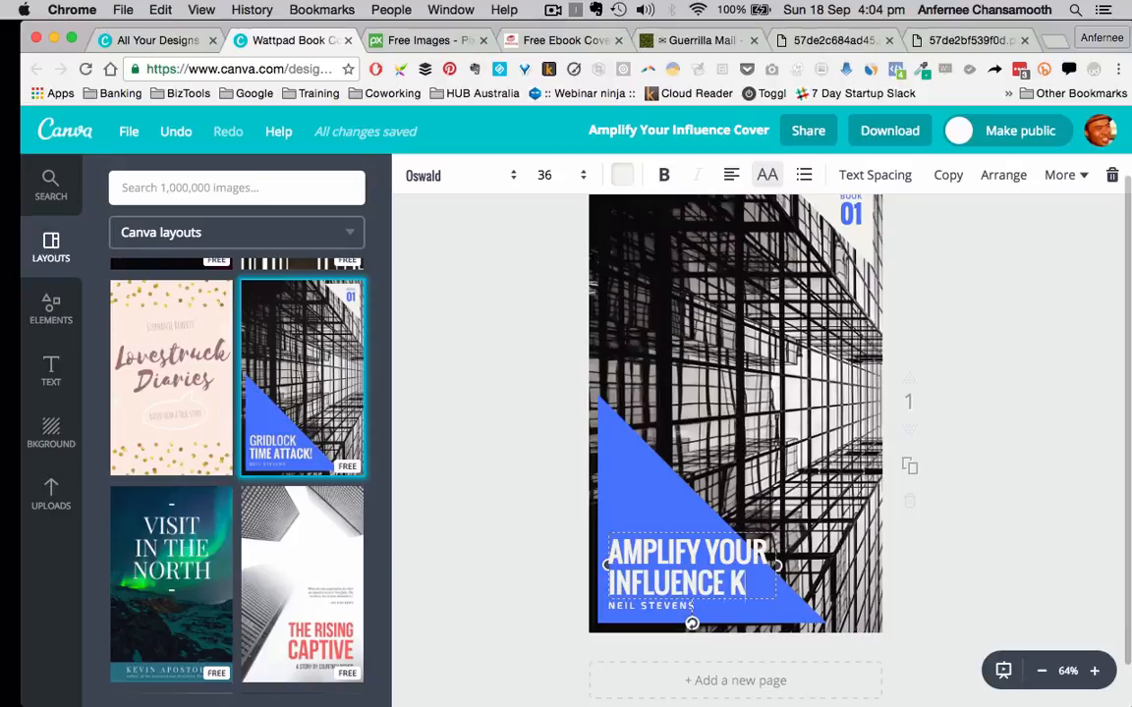
type("IT")
- Set the font size of the whole cover title to 28
key("super+a")
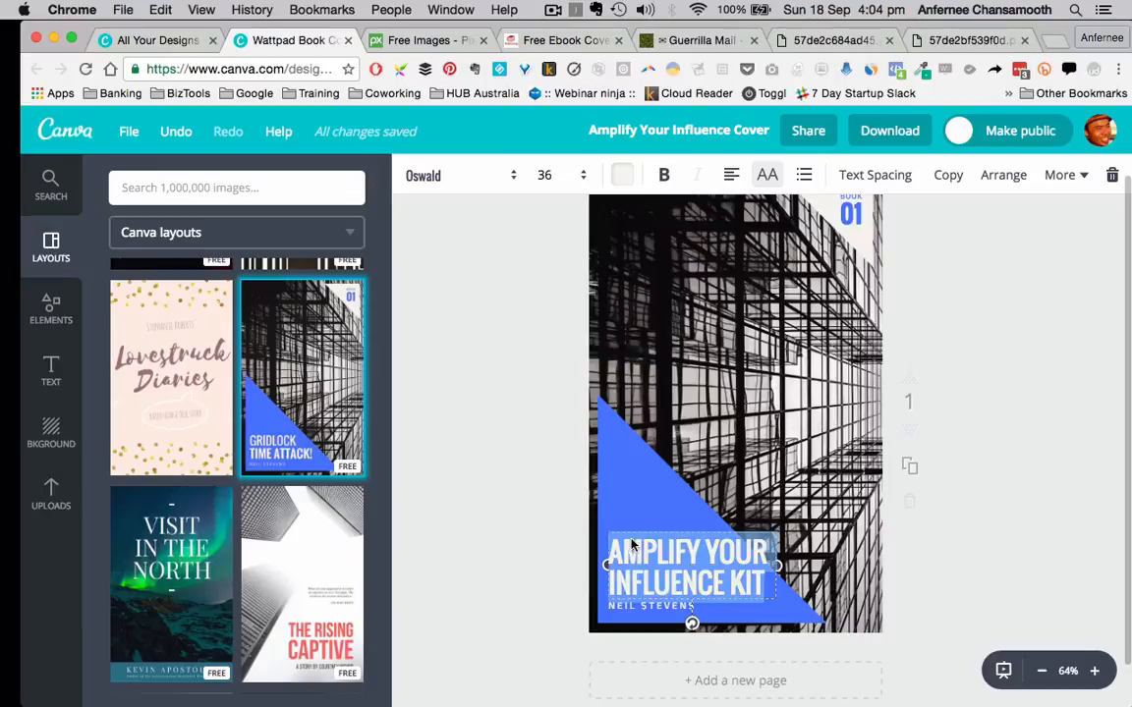
left_click(575, 180)
left_click(554, 375)
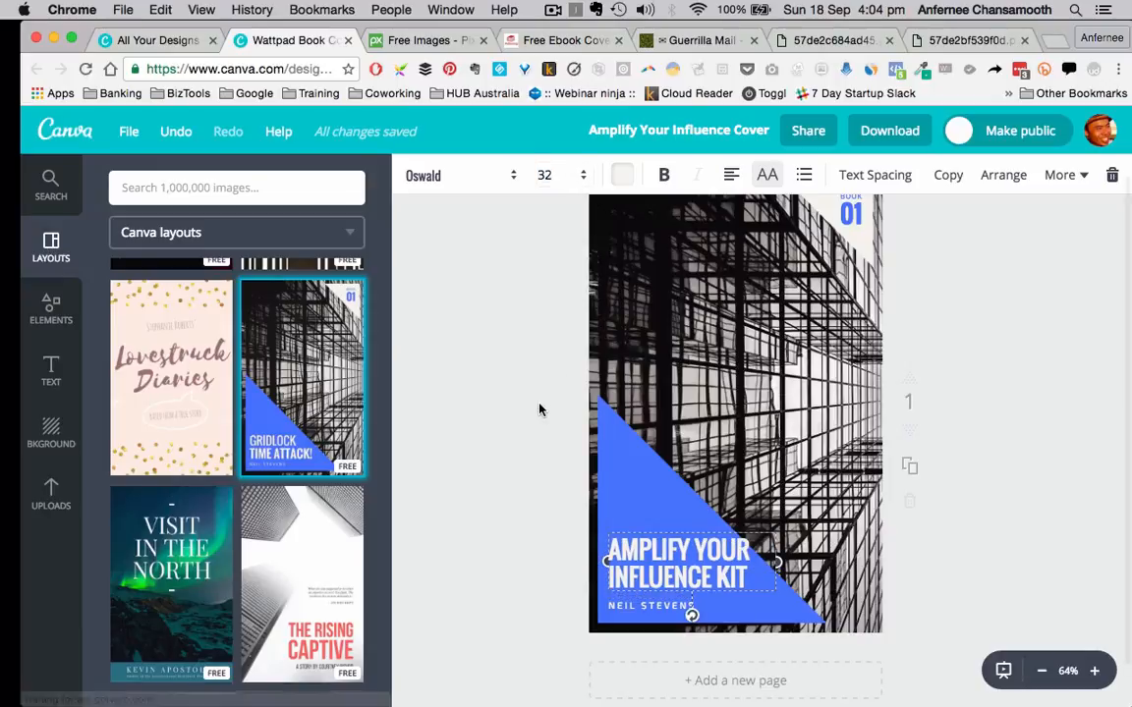
left_click(570, 180)
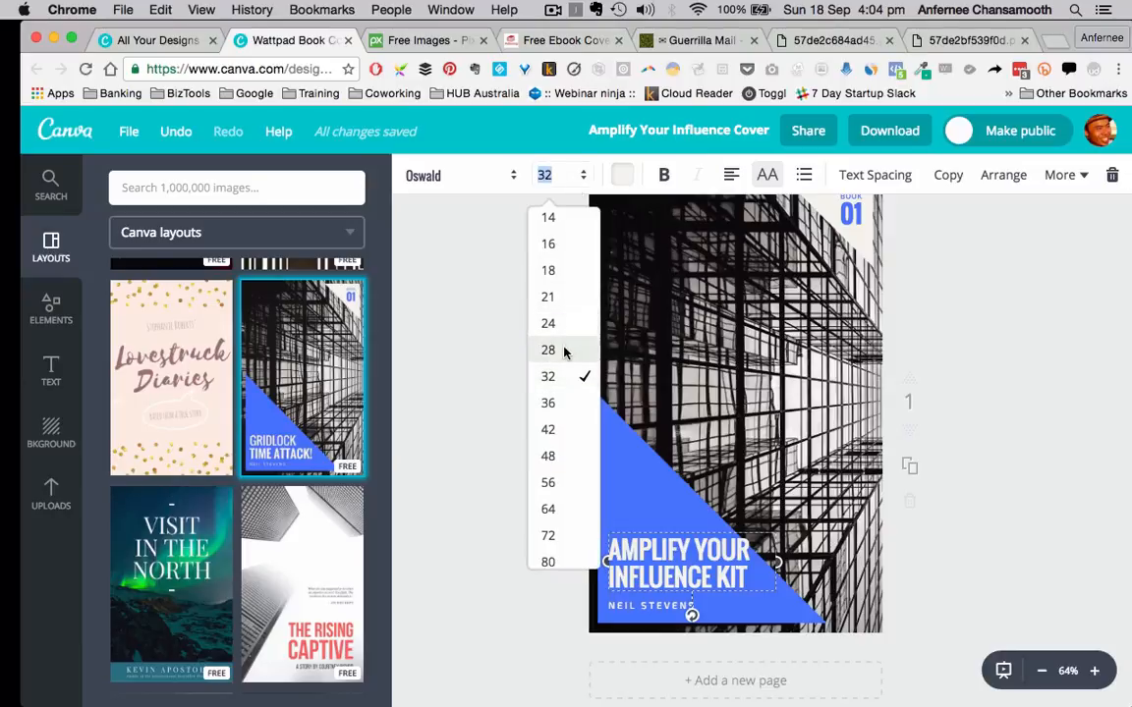
left_click(564, 352)
left_click(588, 546)
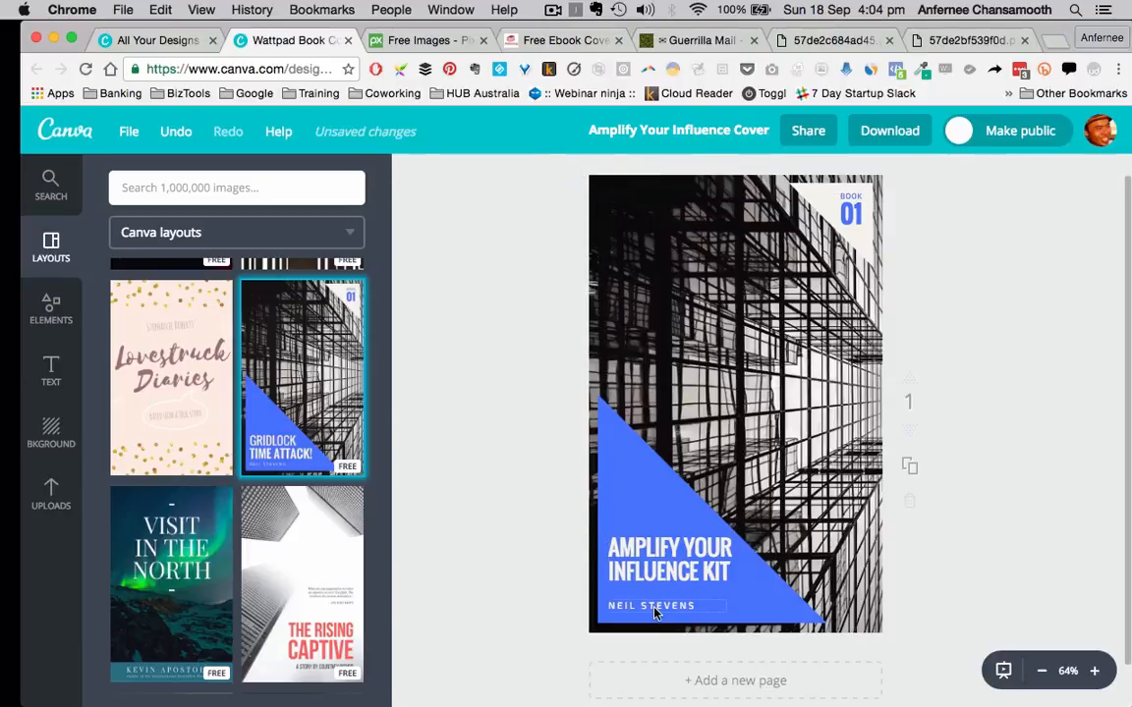
- Replace the author line below the title with the author's full name and widen its text box to fit one line
double_click(654, 612)
type("Anferne")
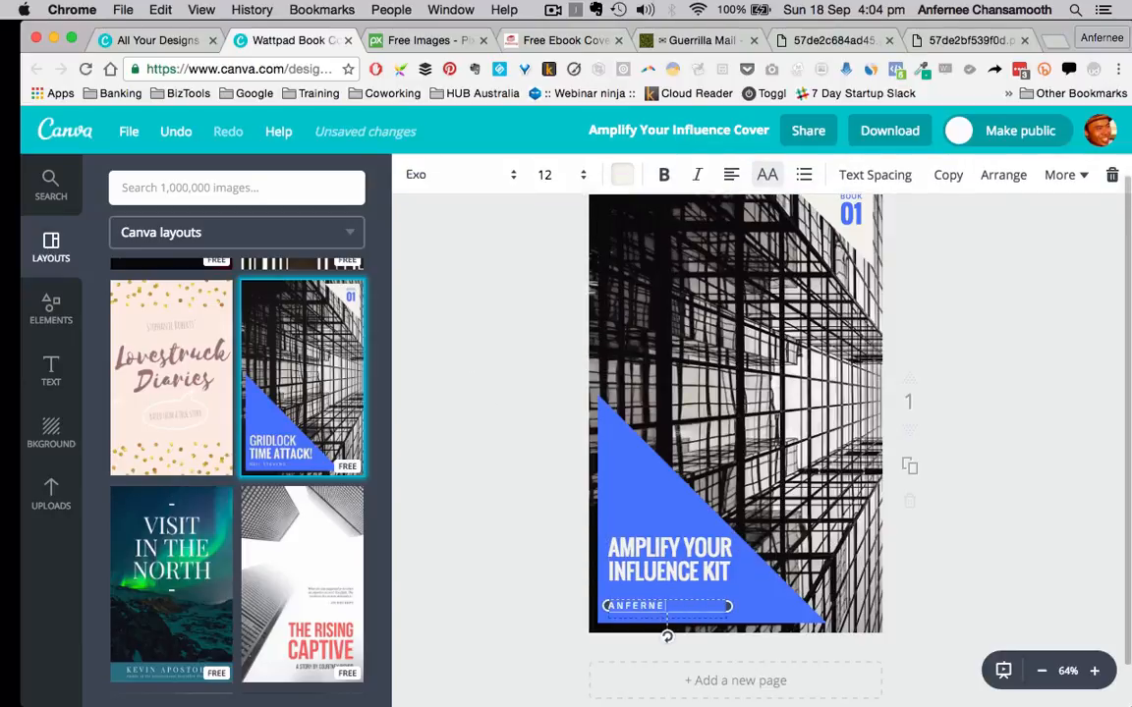
type("e Chansam")
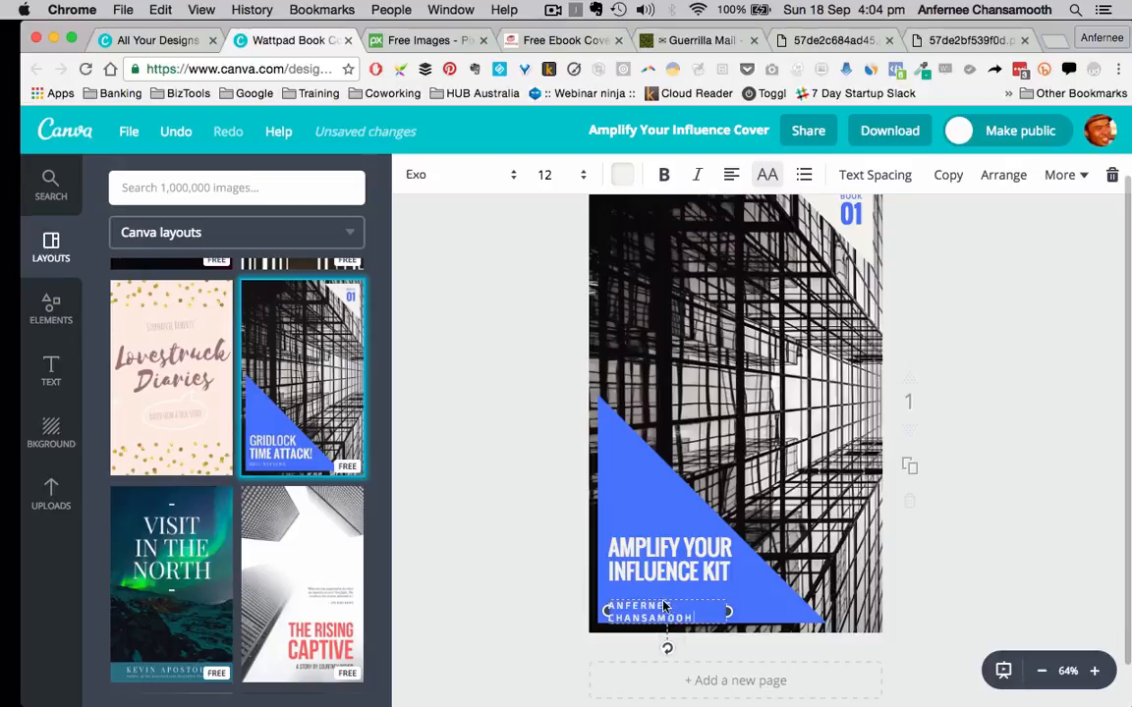
type("ooth")
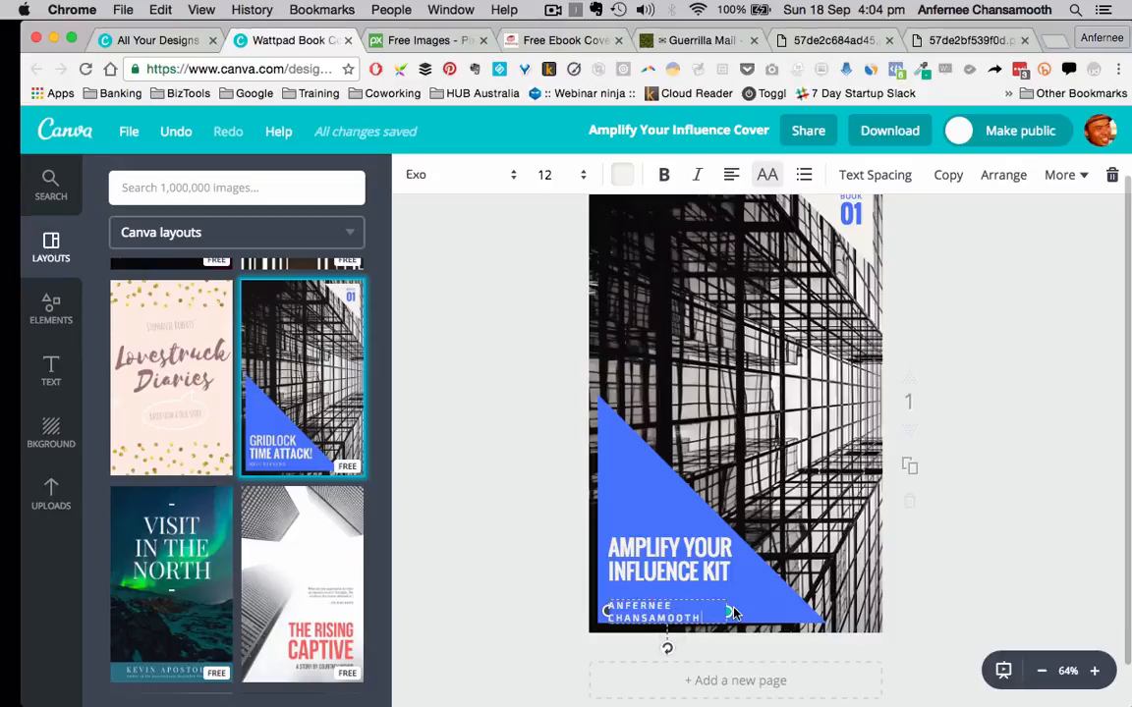
left_click_drag(727, 611, 783, 607)
left_click(539, 528)
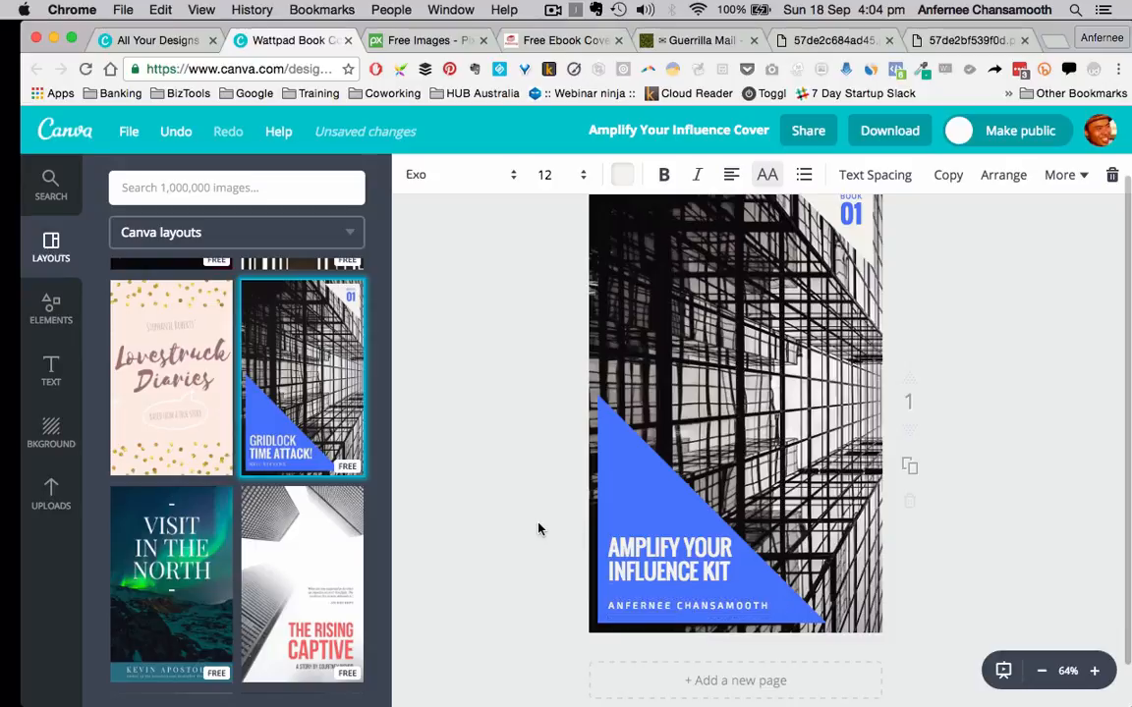
- Replace the corner number "01" with "FREE" at font size 24 and widen its text box to fit one line
double_click(851, 211)
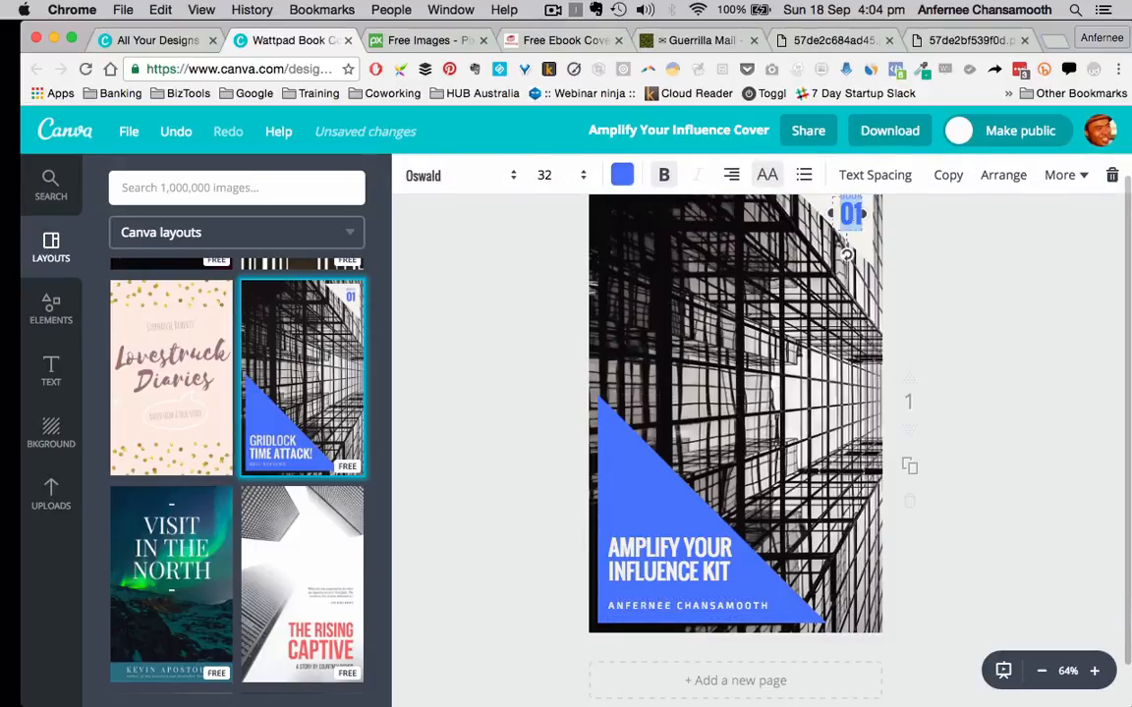
type("FREE")
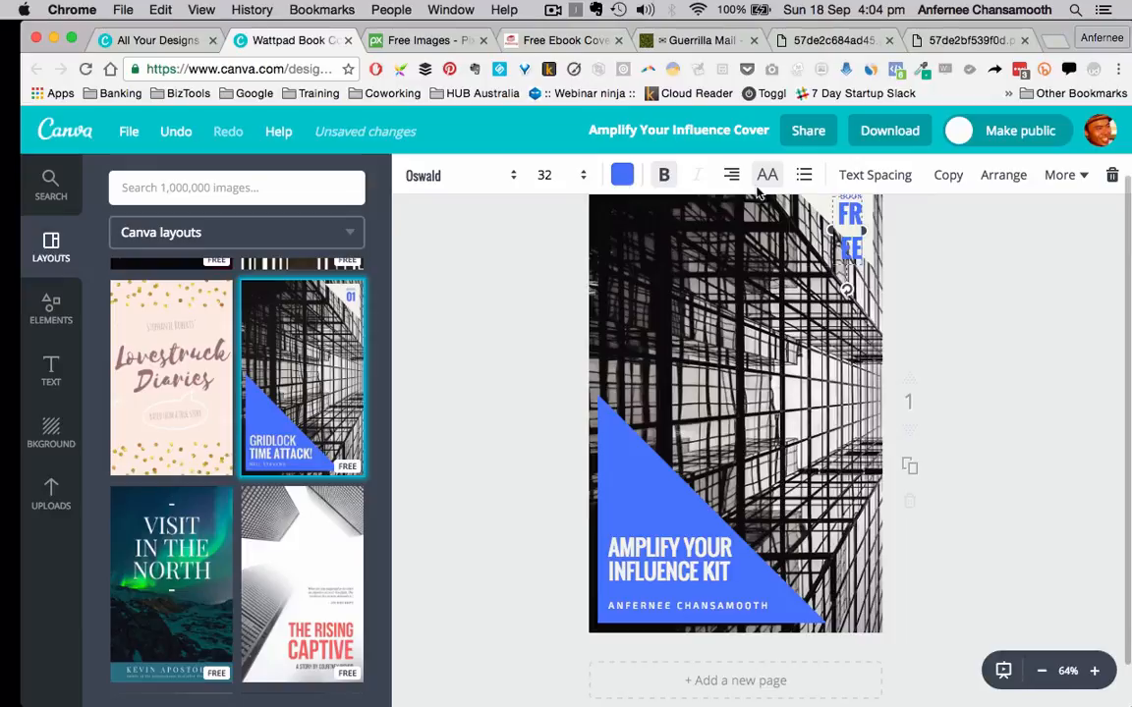
left_click(569, 178)
left_click(548, 349)
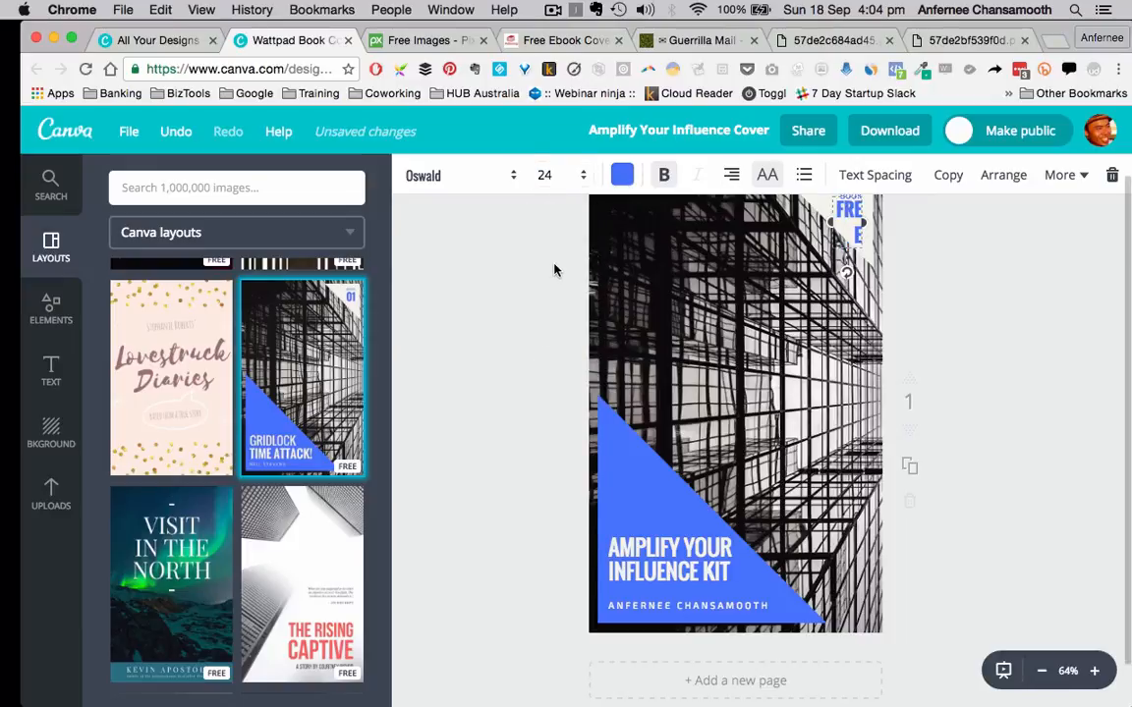
left_click_drag(864, 226, 871, 224)
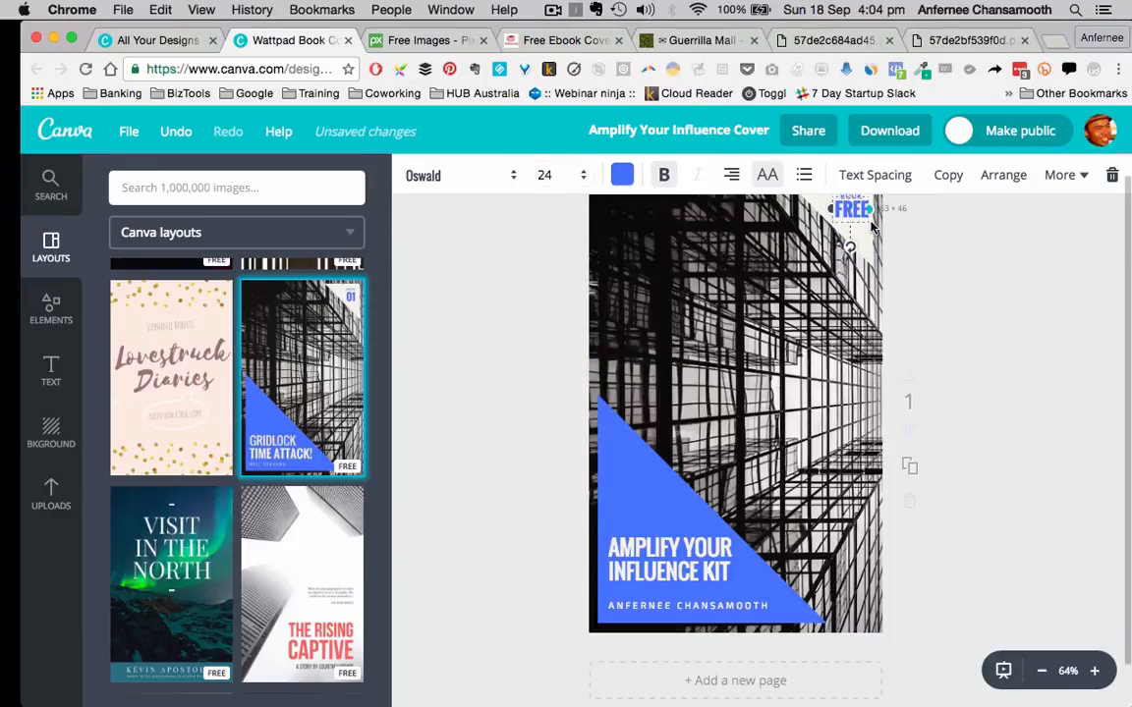
left_click(917, 235)
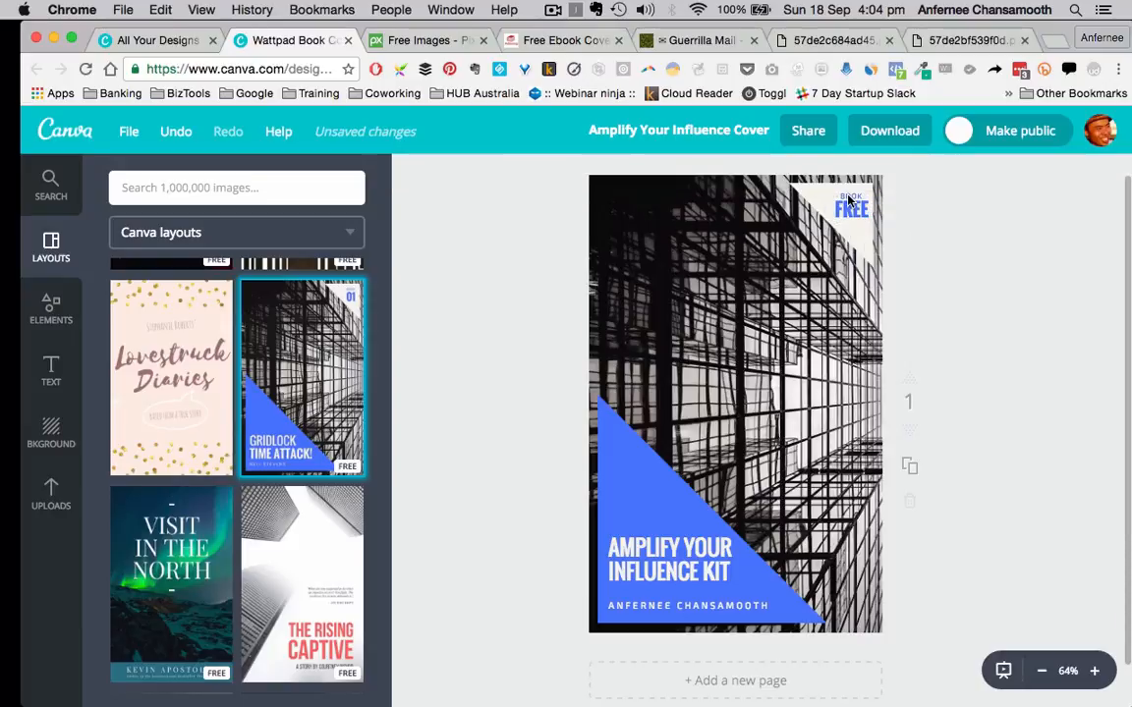
- Delete the small "BOOK" label above "FREE" in the cover's corner and nudge "FREE" slightly to the left
left_click(850, 200)
key("Delete")
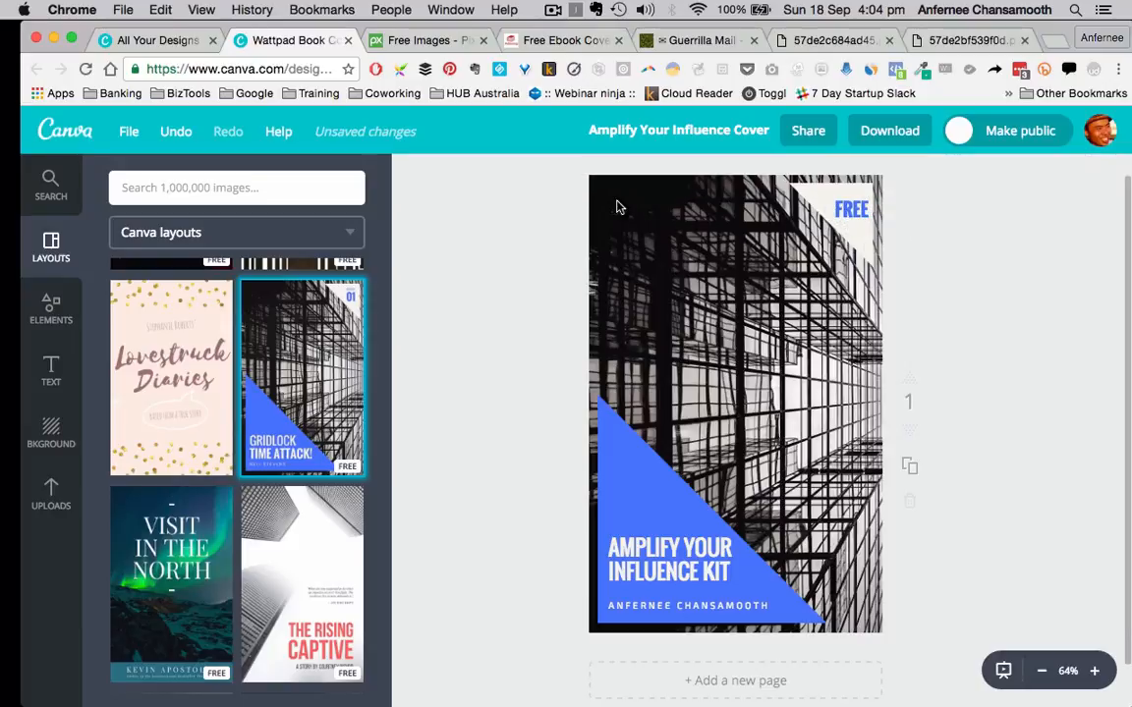
left_click_drag(849, 213, 843, 216)
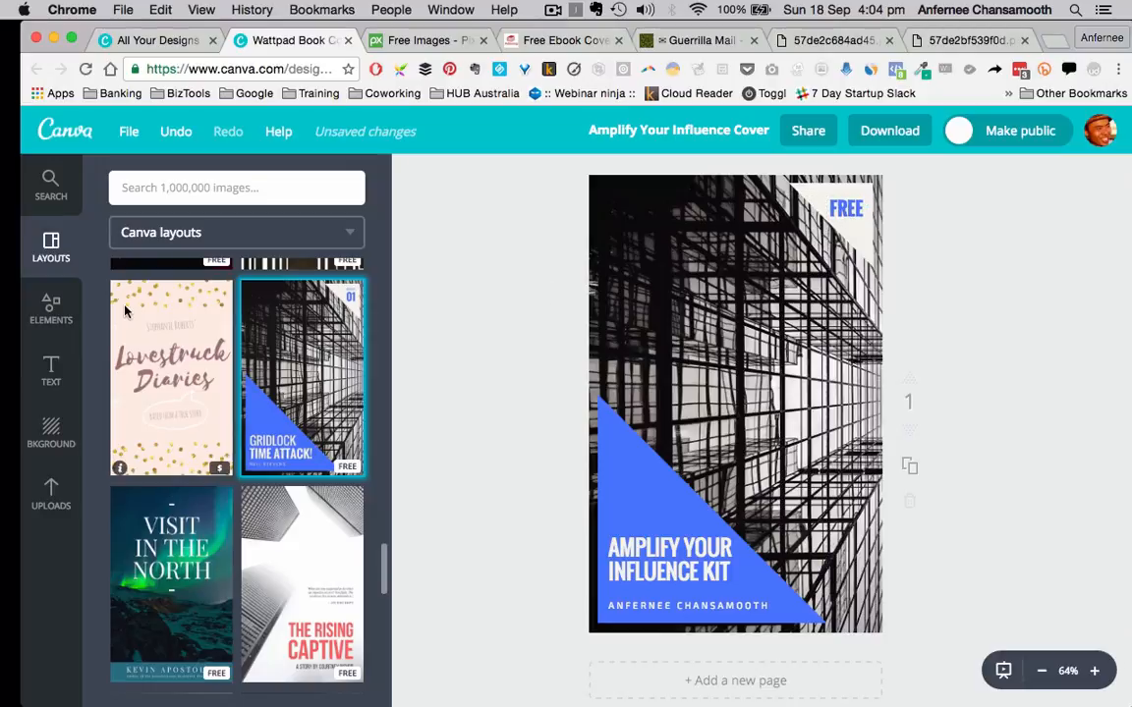
- Recolour the blue triangle behind the cover title with the custom orange ff5208
left_click(631, 478)
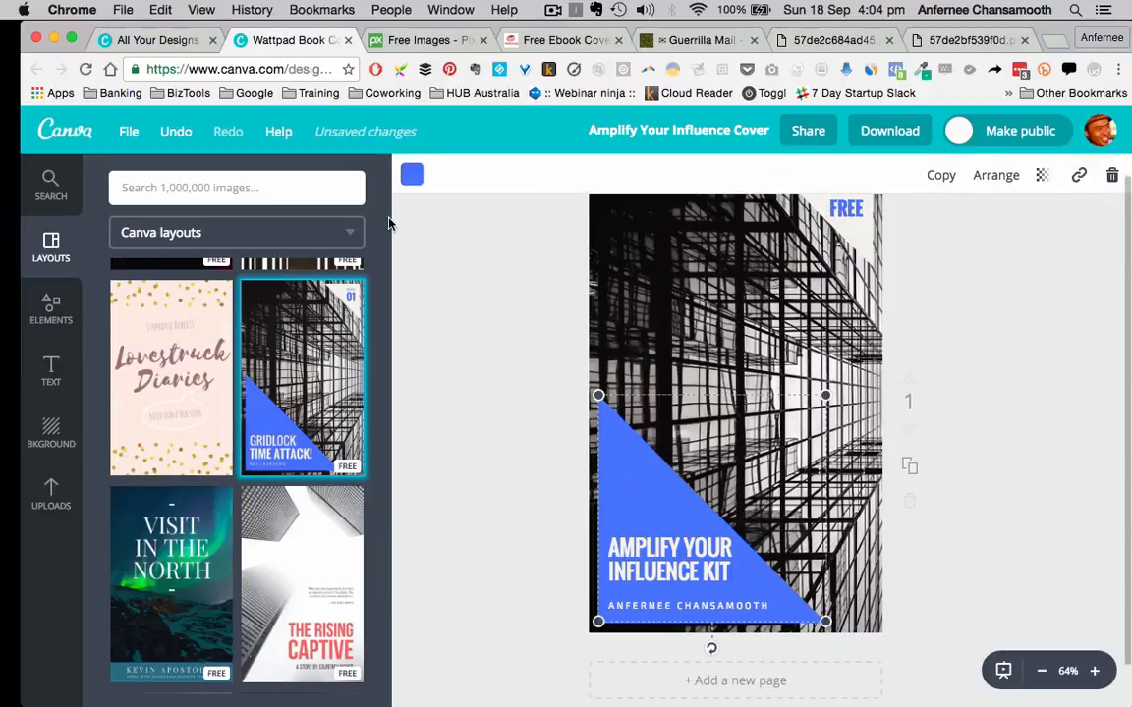
left_click(412, 175)
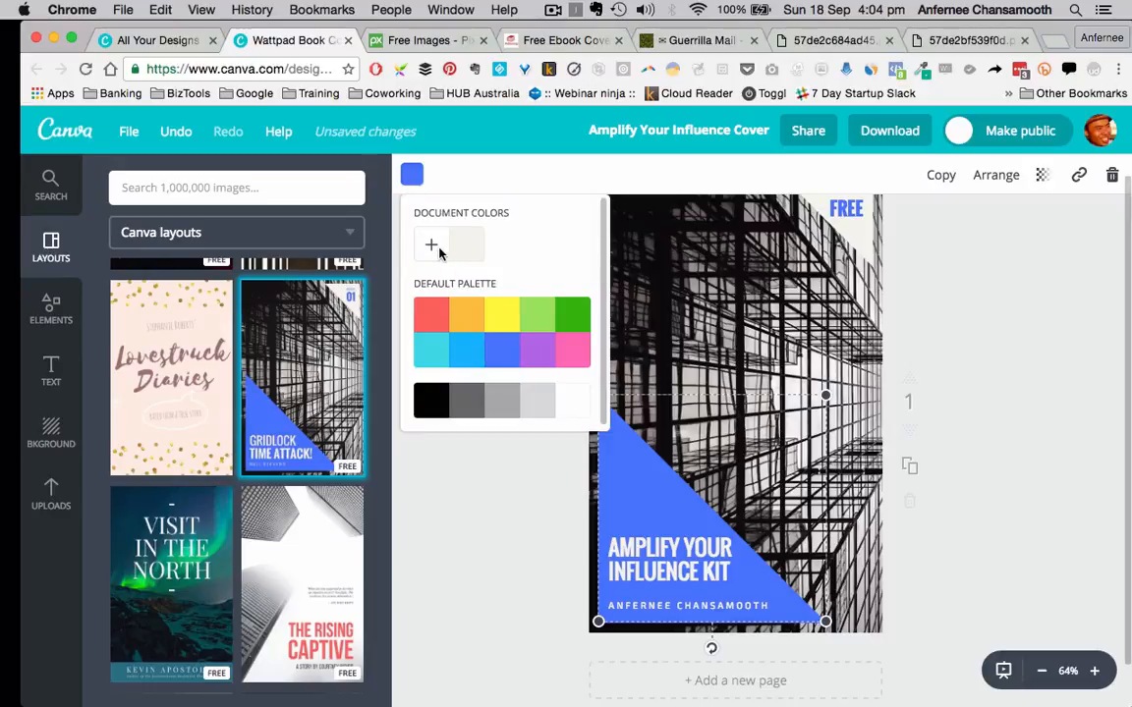
left_click(435, 247)
left_click(606, 370)
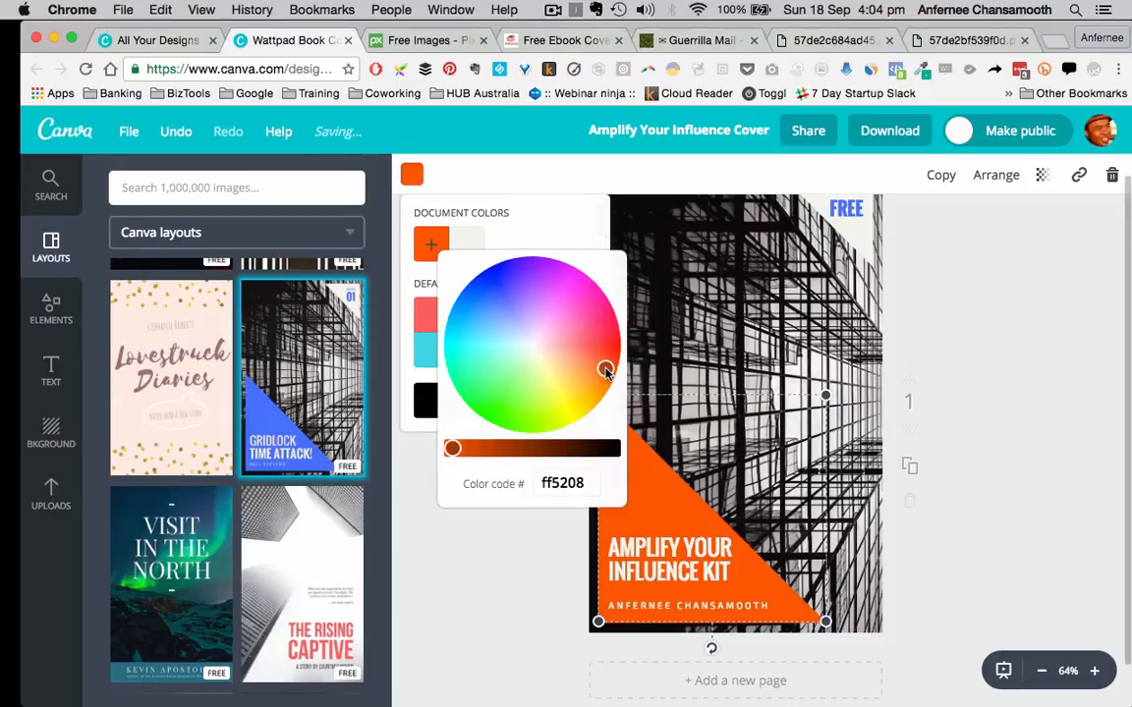
left_click(524, 571)
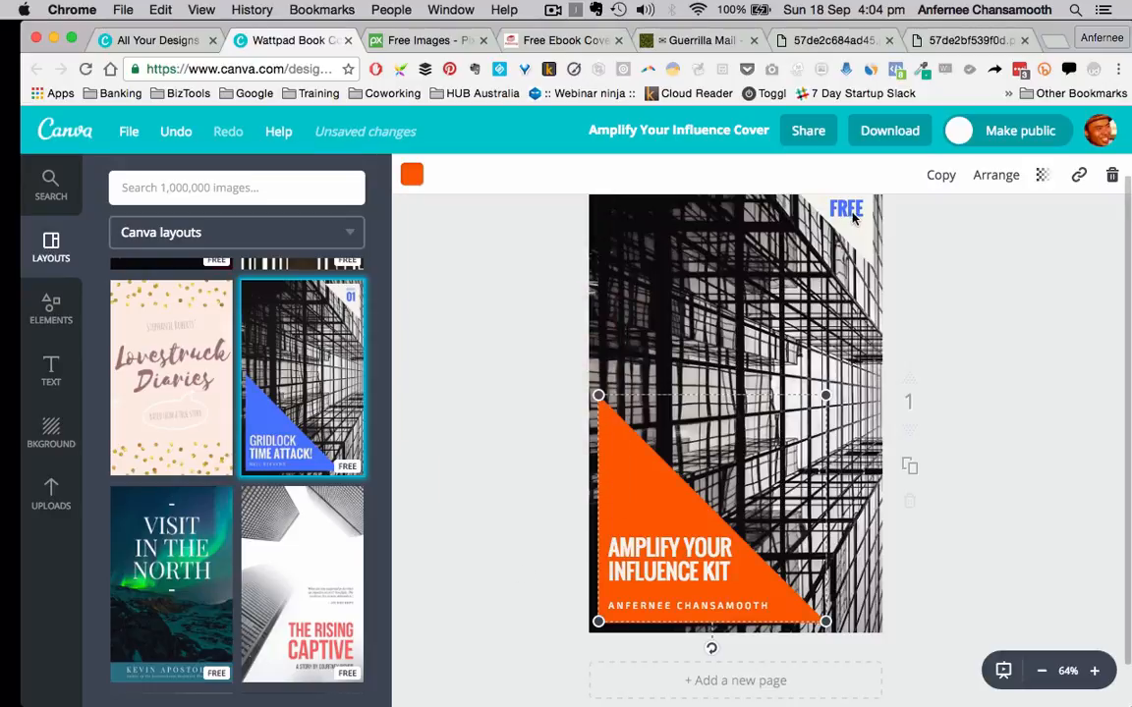
- Recolour the corner text "FREE" with the same orange document colour as the title triangle
left_click(851, 216)
left_click(621, 175)
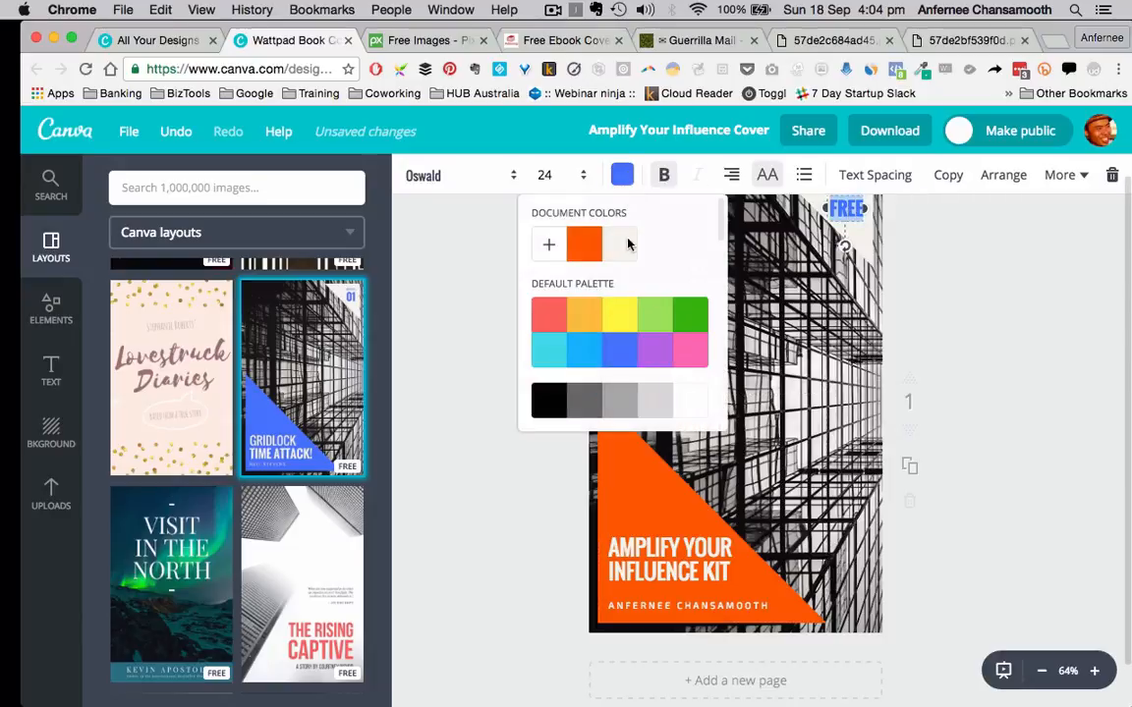
left_click(585, 244)
left_click(472, 285)
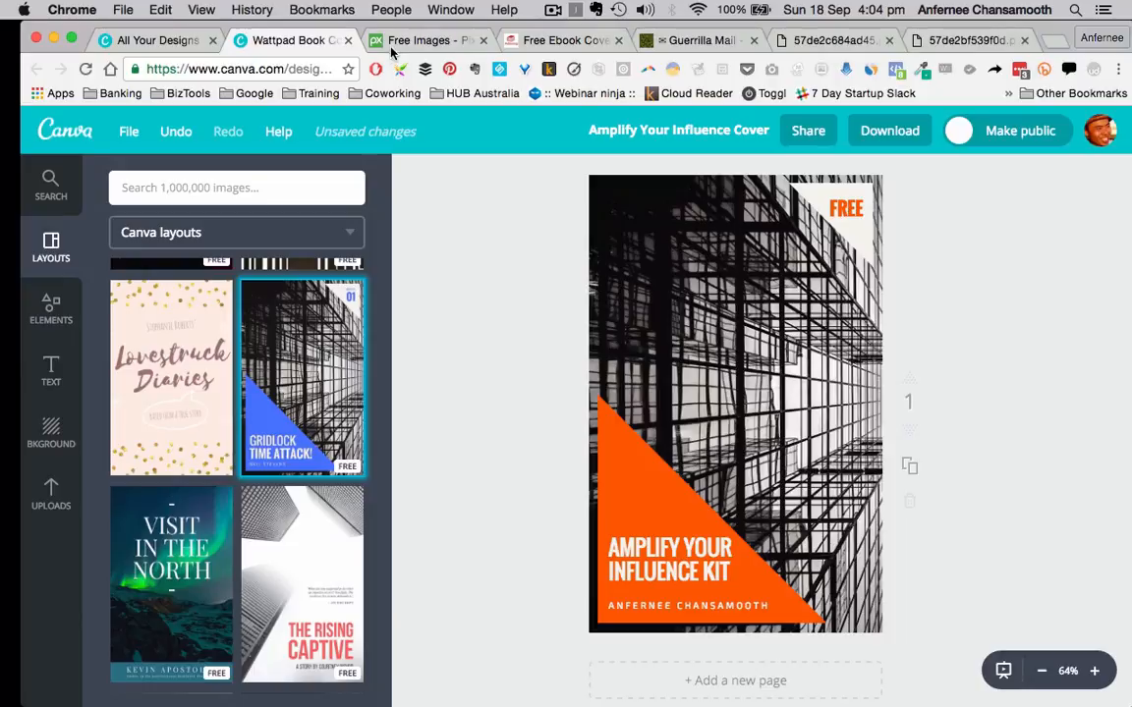
- Switch to the Pixabay site and search its images for "audience"
left_click(356, 39)
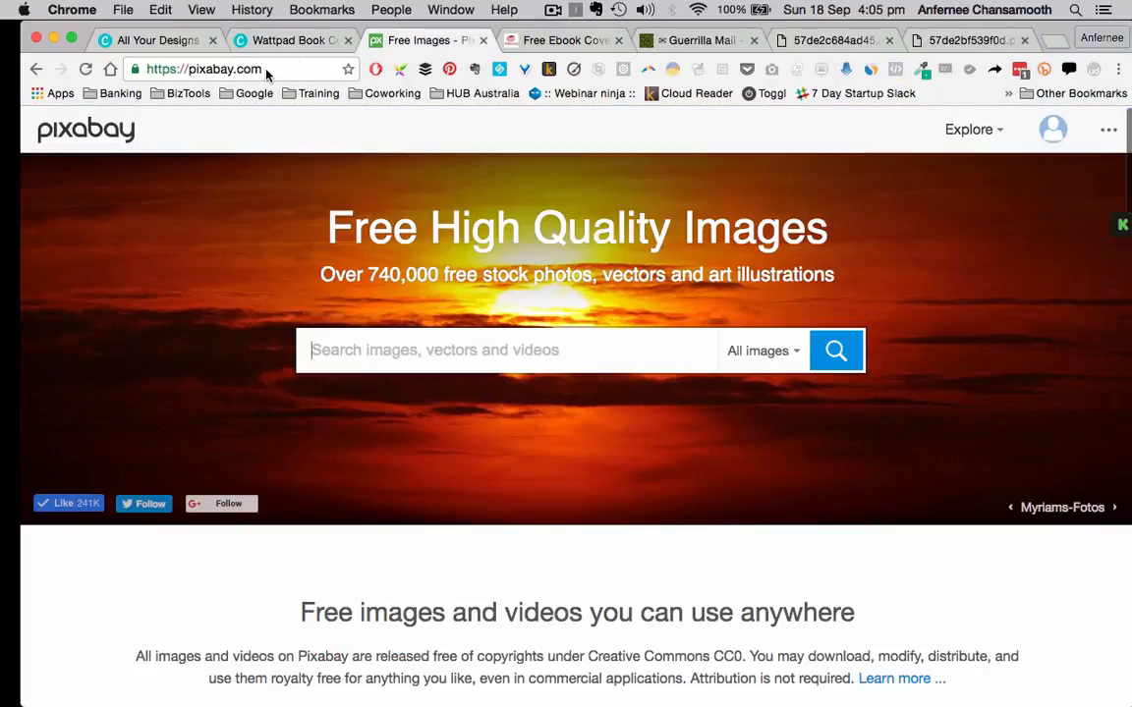
left_click(267, 71)
left_click(267, 71)
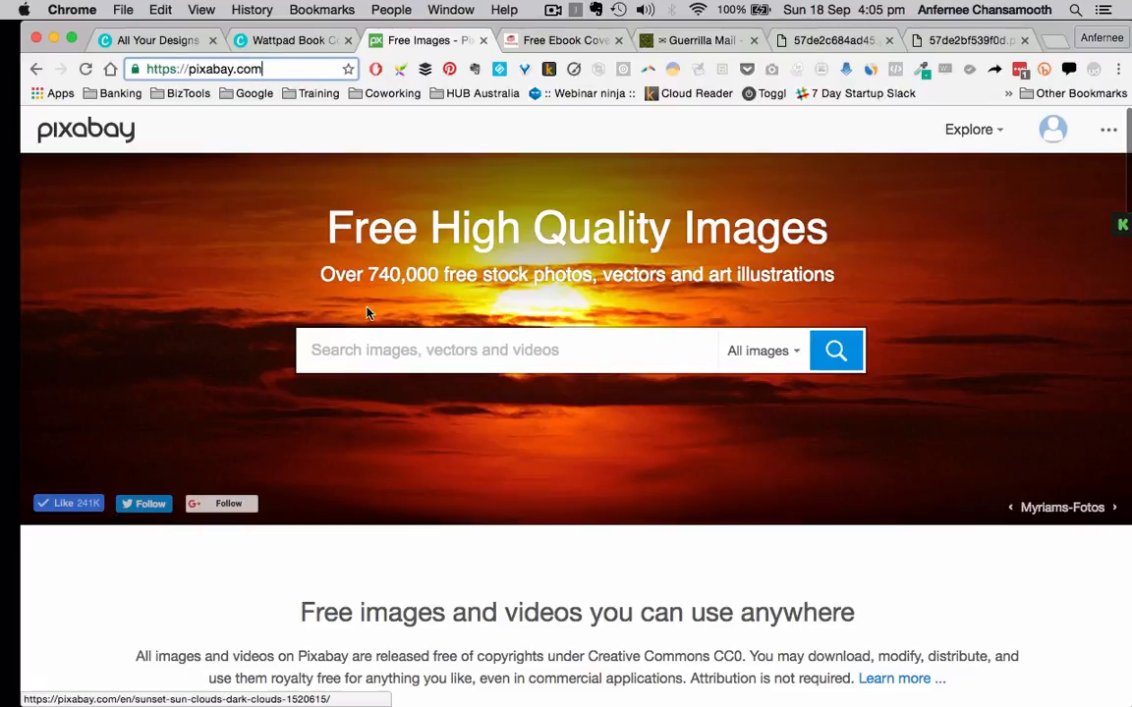
left_click(368, 358)
type("audience")
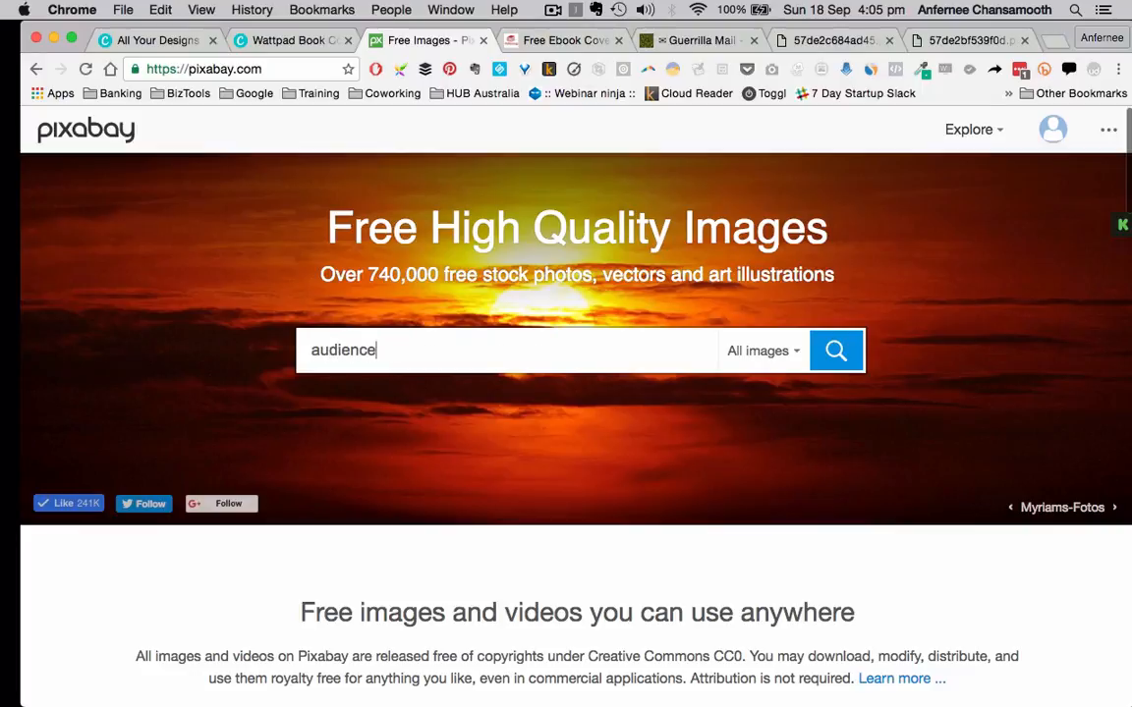
left_click(834, 354)
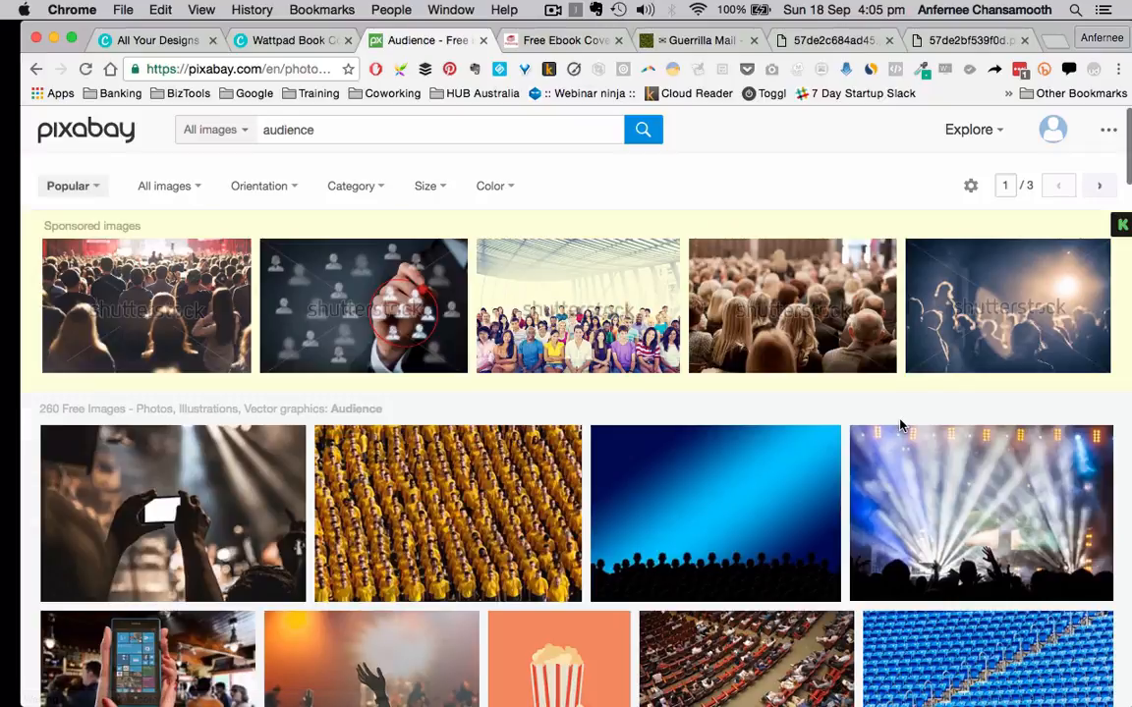
- Browse the audience images and open the red concert crowd photo with the word "COMMUNITY" above the raised hands
scroll(768, 411, "down", 5)
scroll(767, 411, "down", 10)
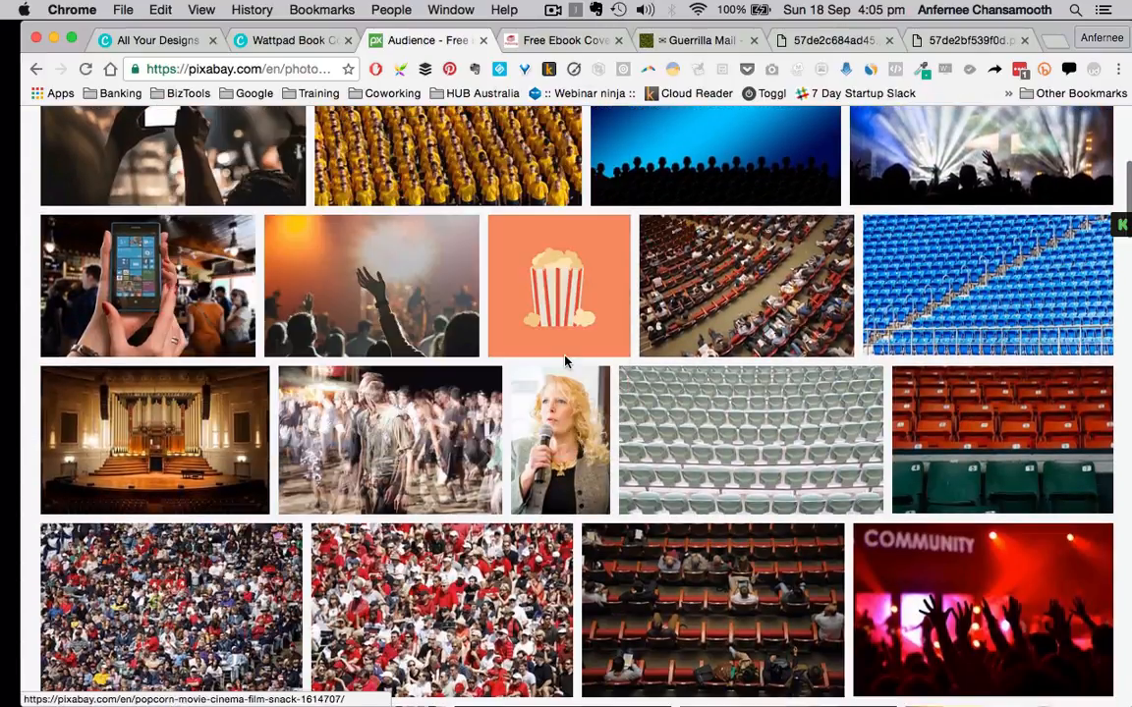
scroll(739, 391, "down", 1)
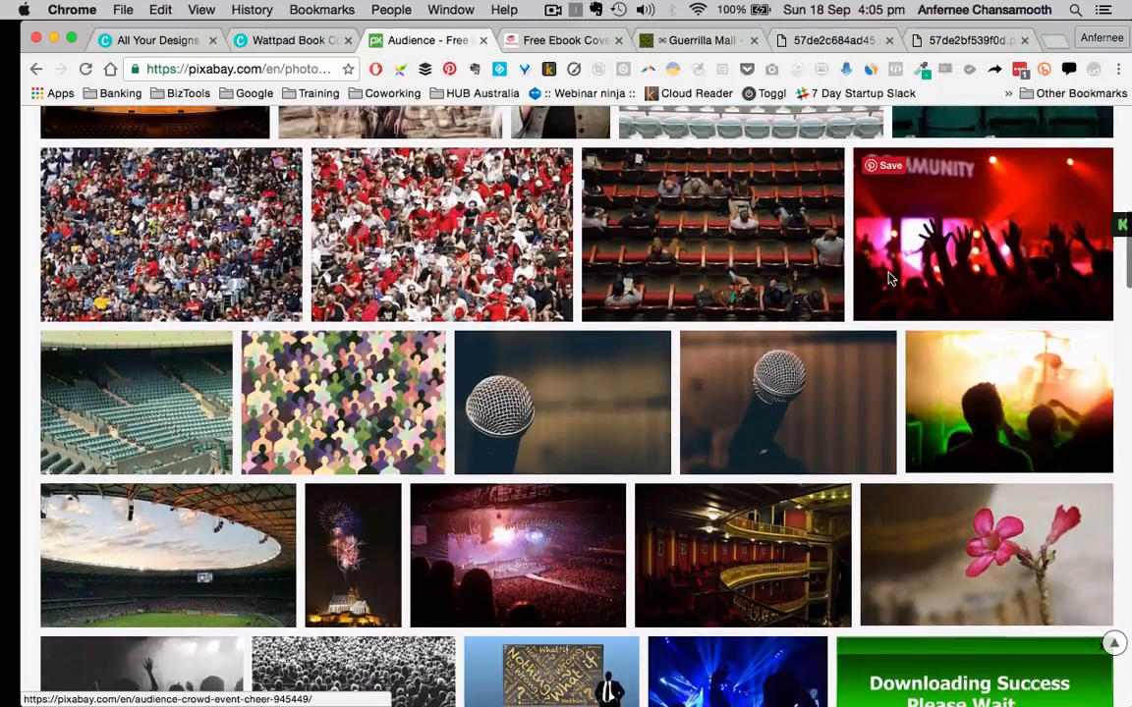
scroll(950, 363, "up", 2)
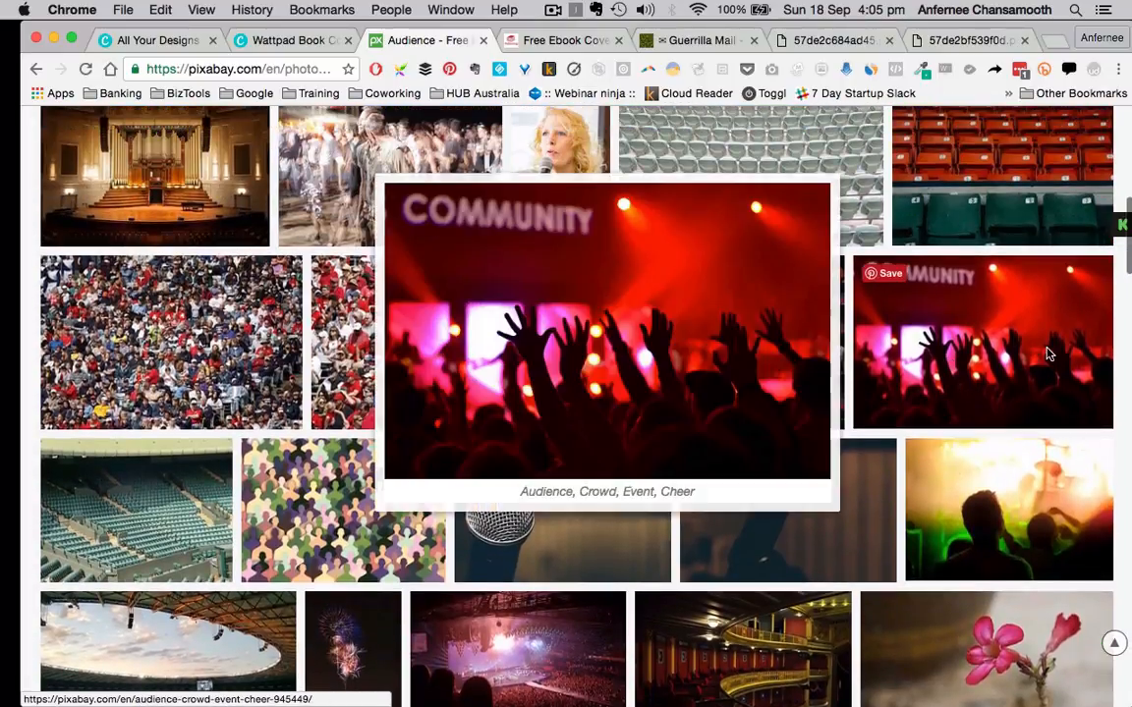
left_click(1050, 354)
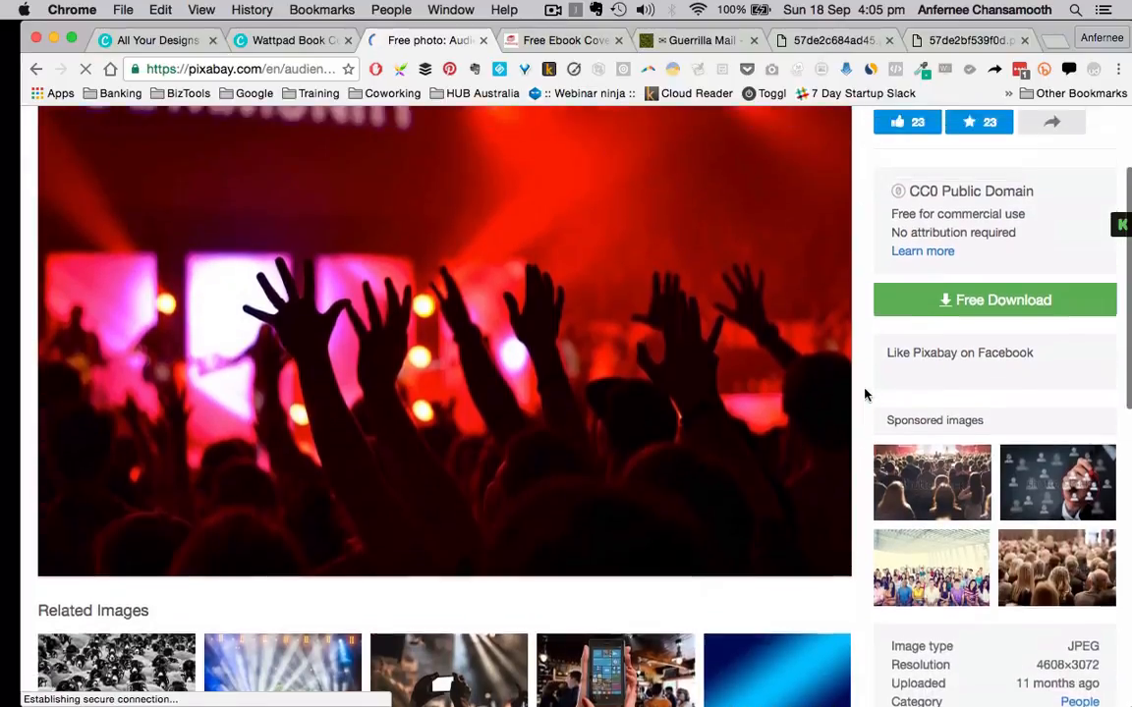
- Download the crowd photo in size M (1280×853) and highlight its licence terms on commercial use and attribution
scroll(590, 460, "down", 3)
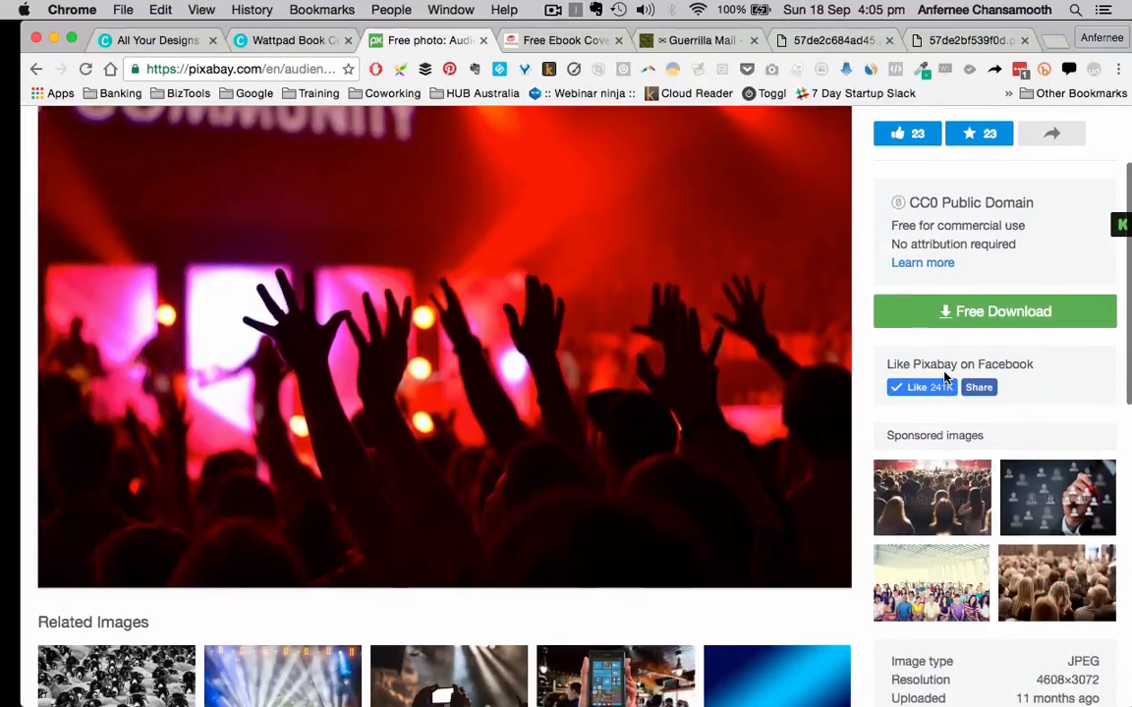
left_click(953, 313)
left_click(897, 388)
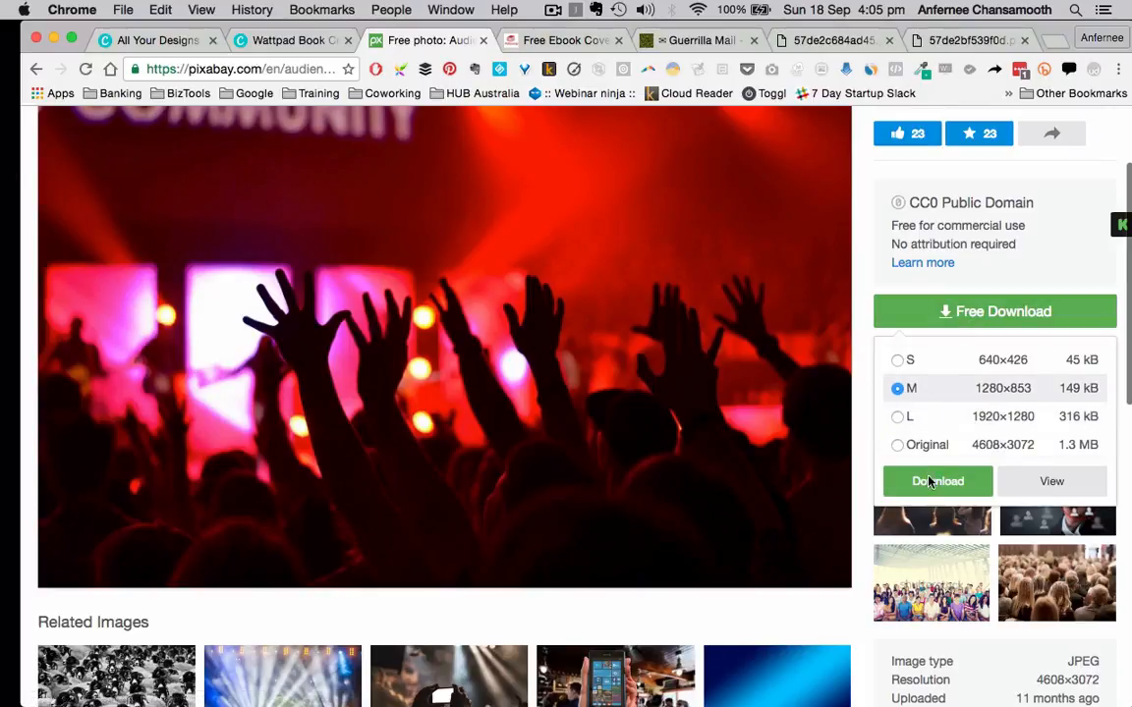
left_click(929, 481)
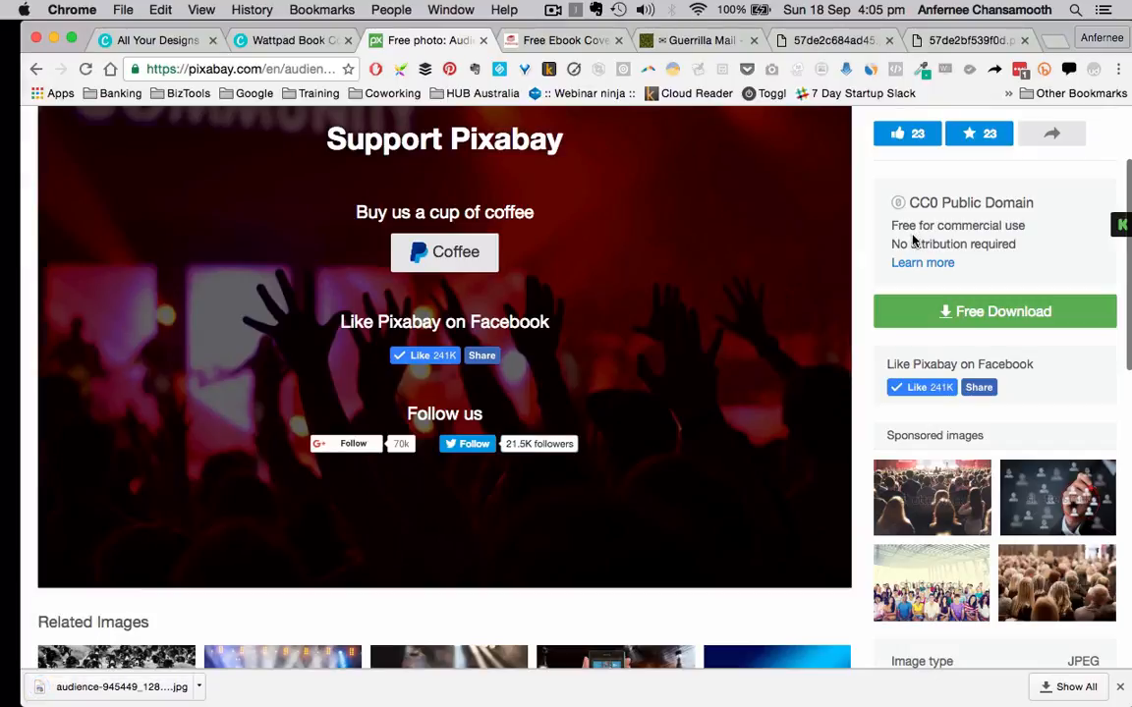
left_click_drag(902, 230, 1016, 245)
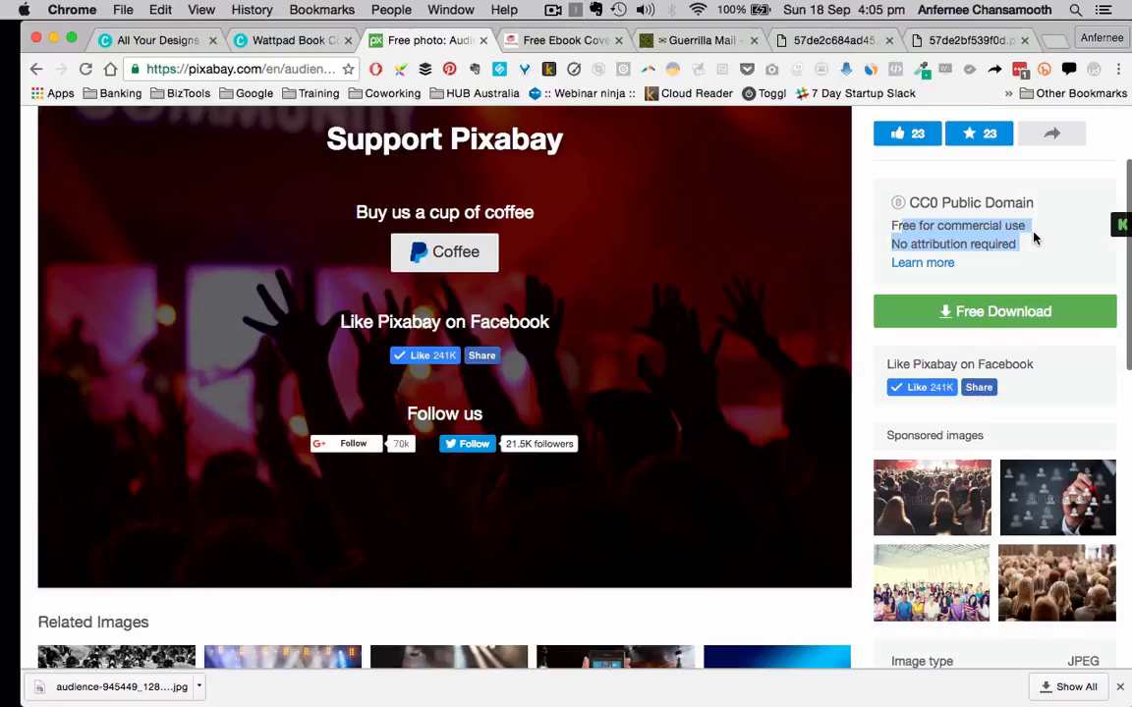
left_click(1016, 244)
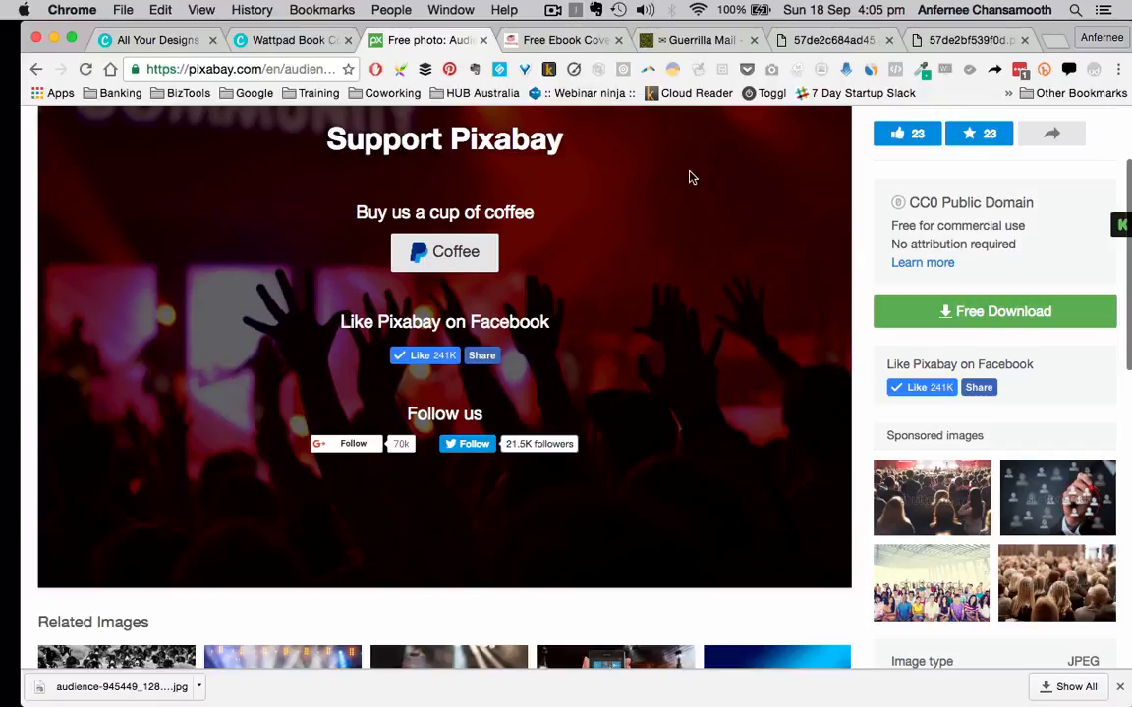
- Return to the Canva cover design and upload the downloaded audience JPG from the Downloads folder, then put the Finder window away
left_click(295, 40)
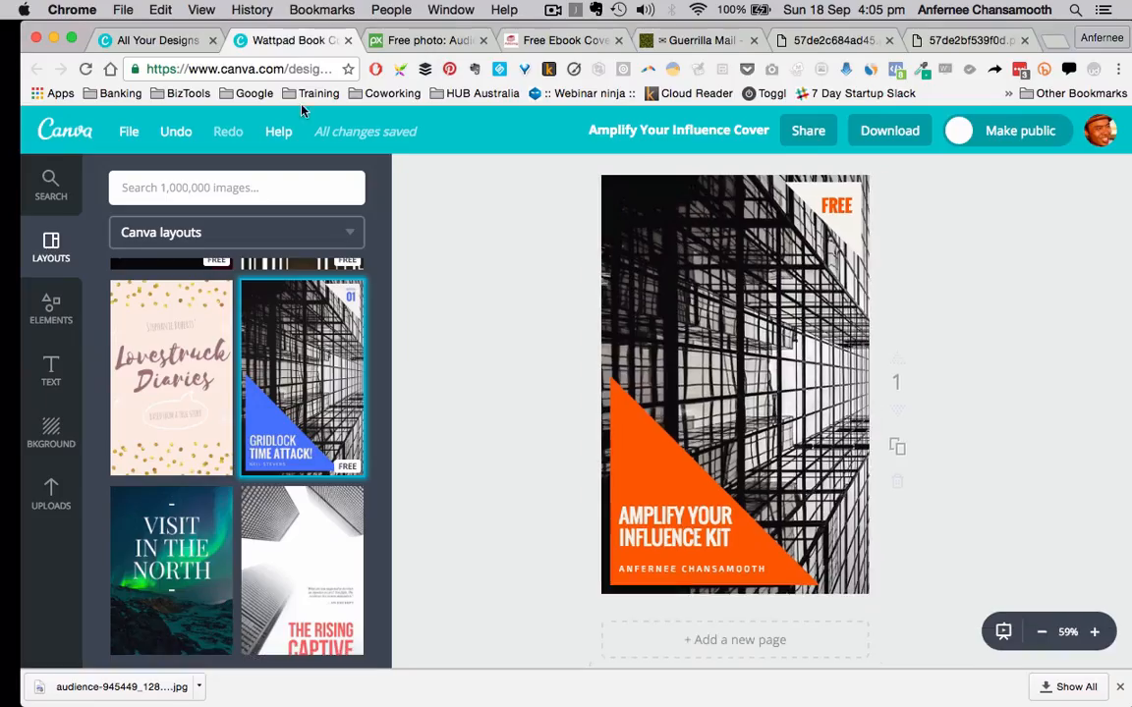
left_click(199, 687)
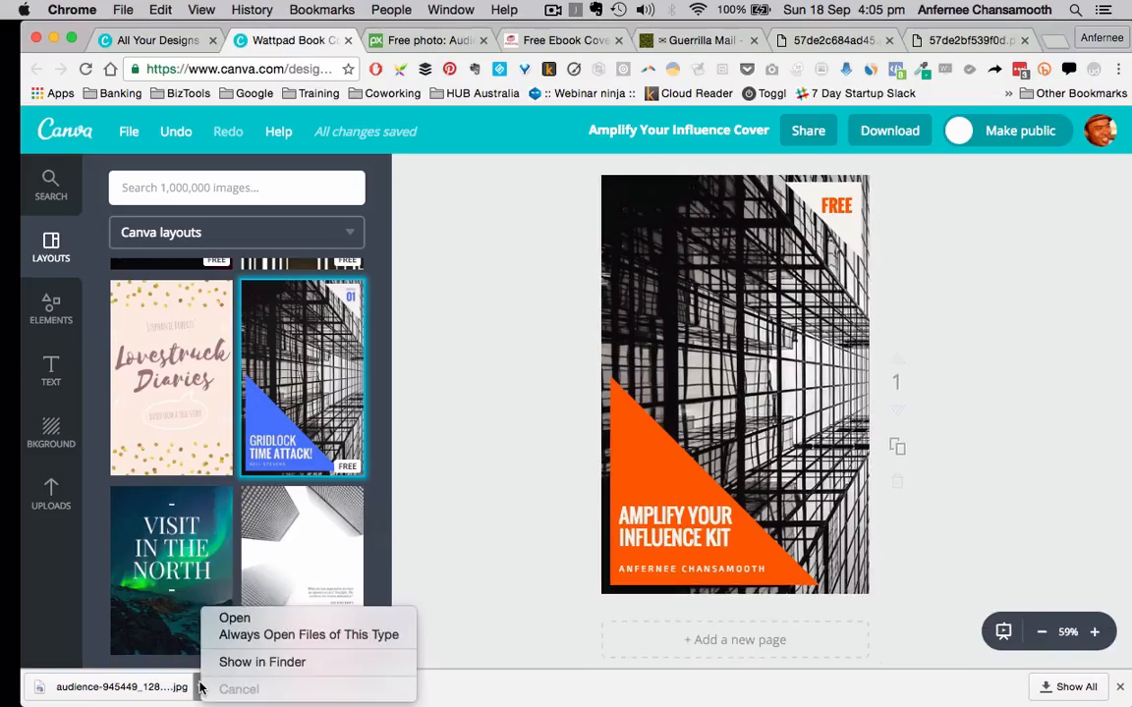
left_click(260, 662)
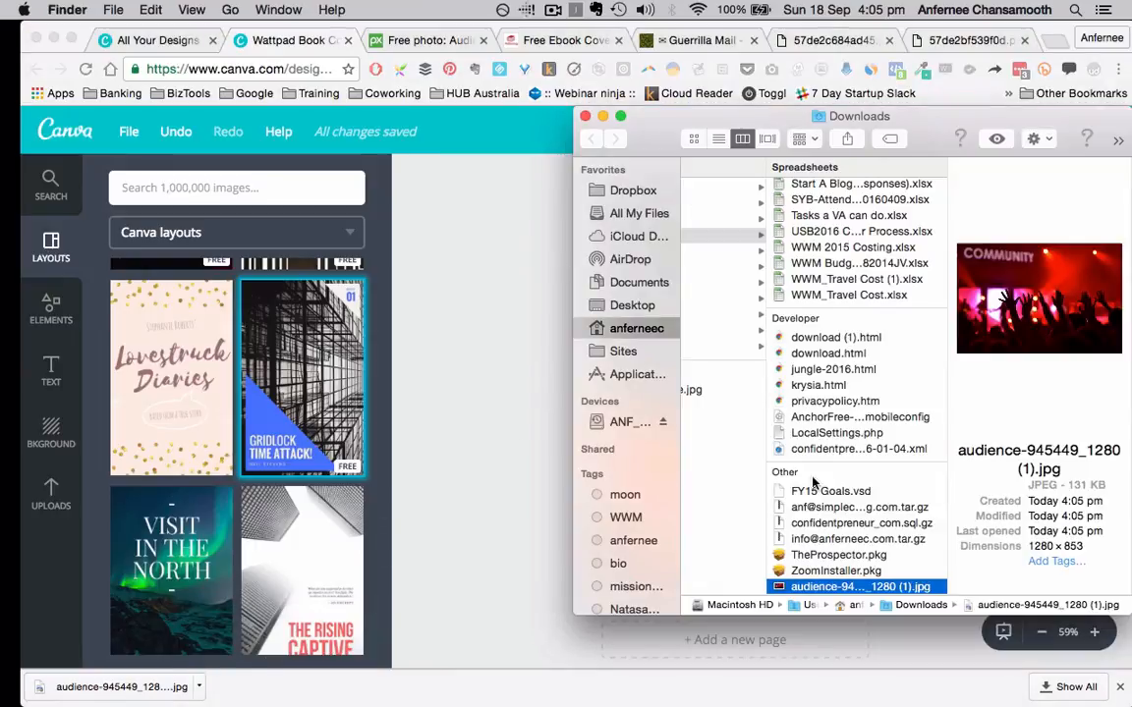
left_click_drag(822, 589, 200, 437)
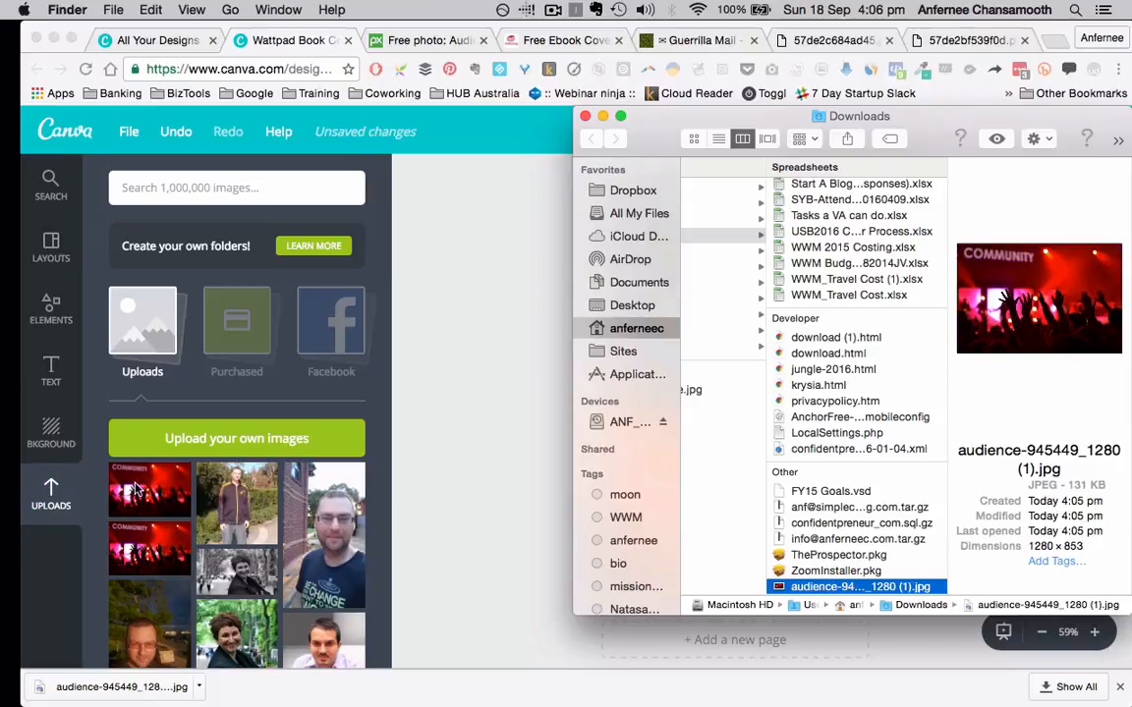
left_click(603, 116)
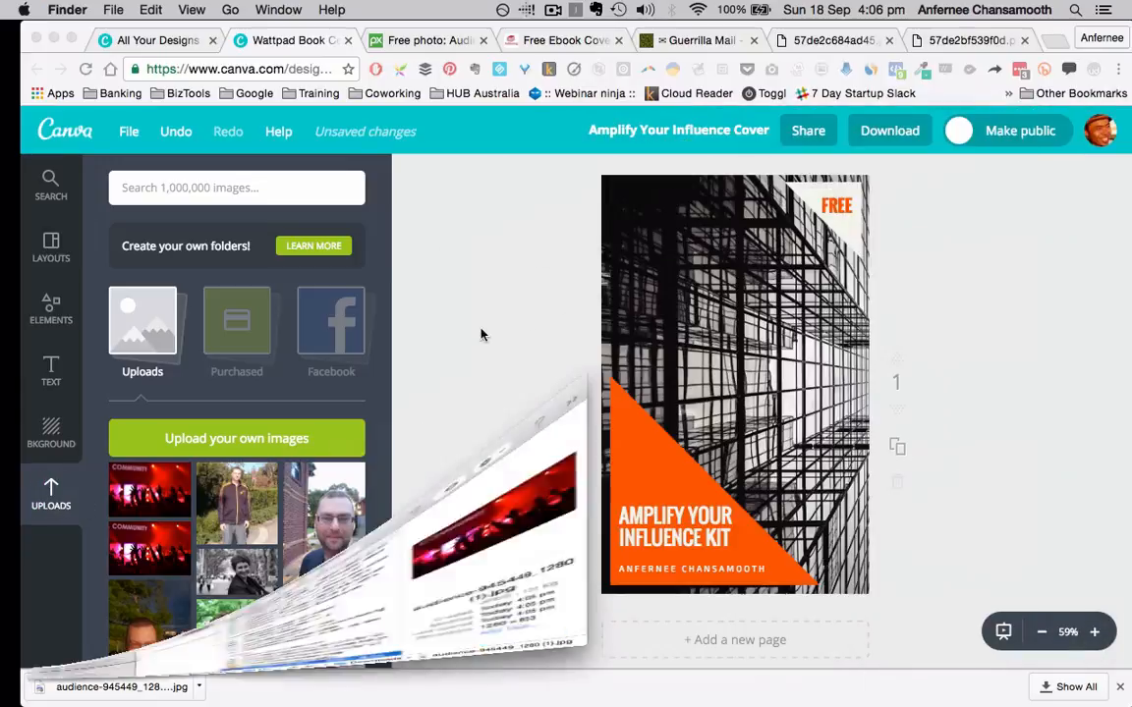
left_click(495, 423)
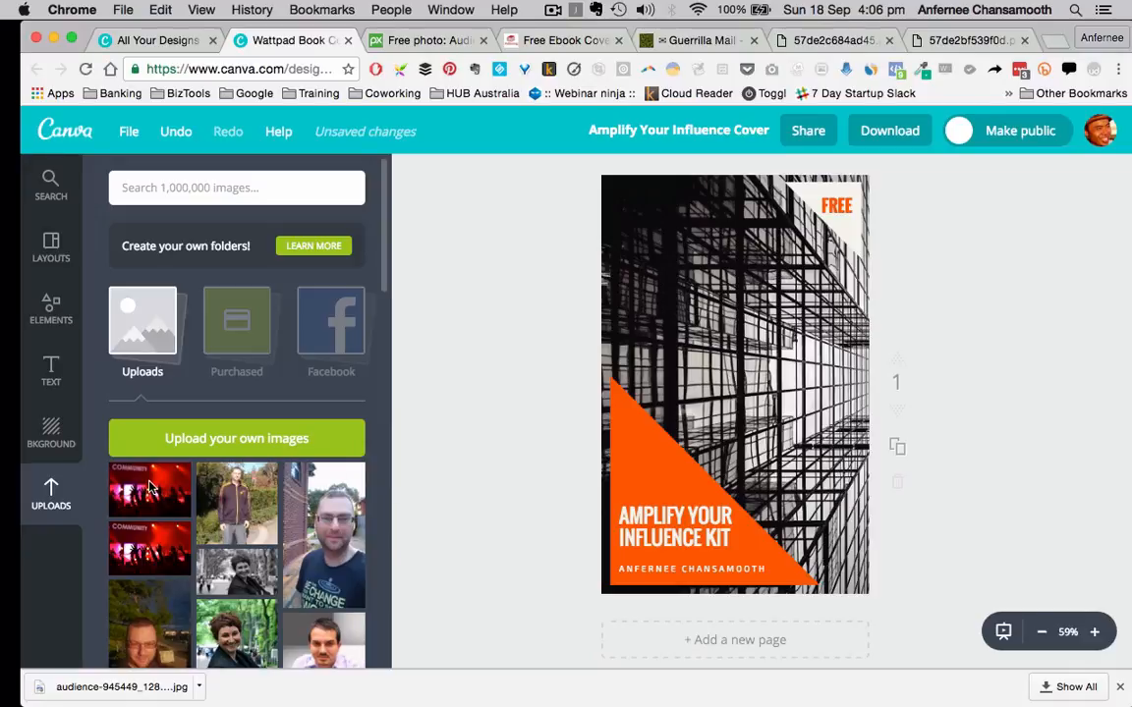
- Replace the grid building photo in the cover's background with the uploaded crowd photo
left_click_drag(150, 487, 737, 308)
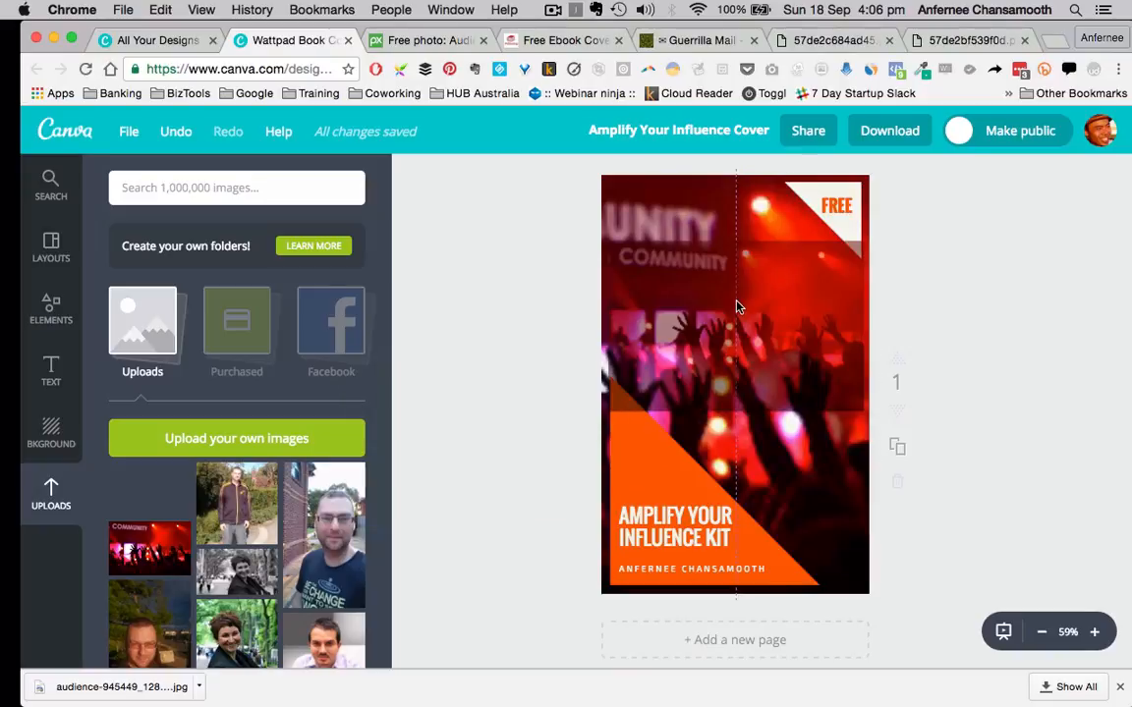
left_click(526, 283)
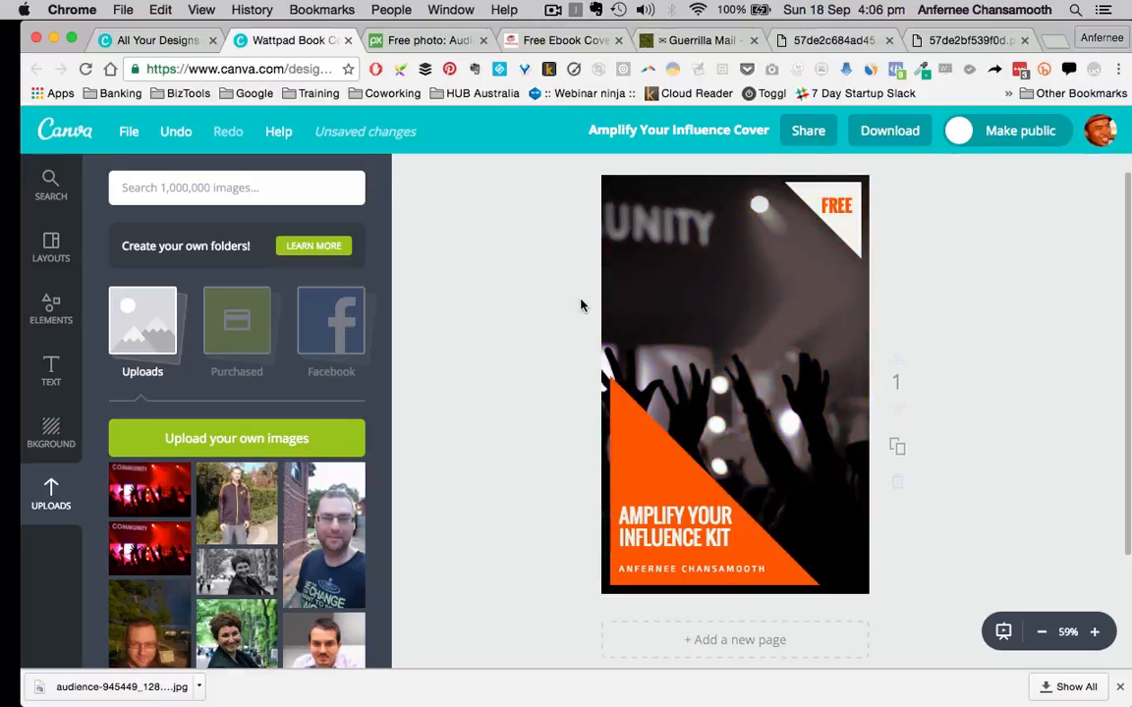
left_click(724, 336)
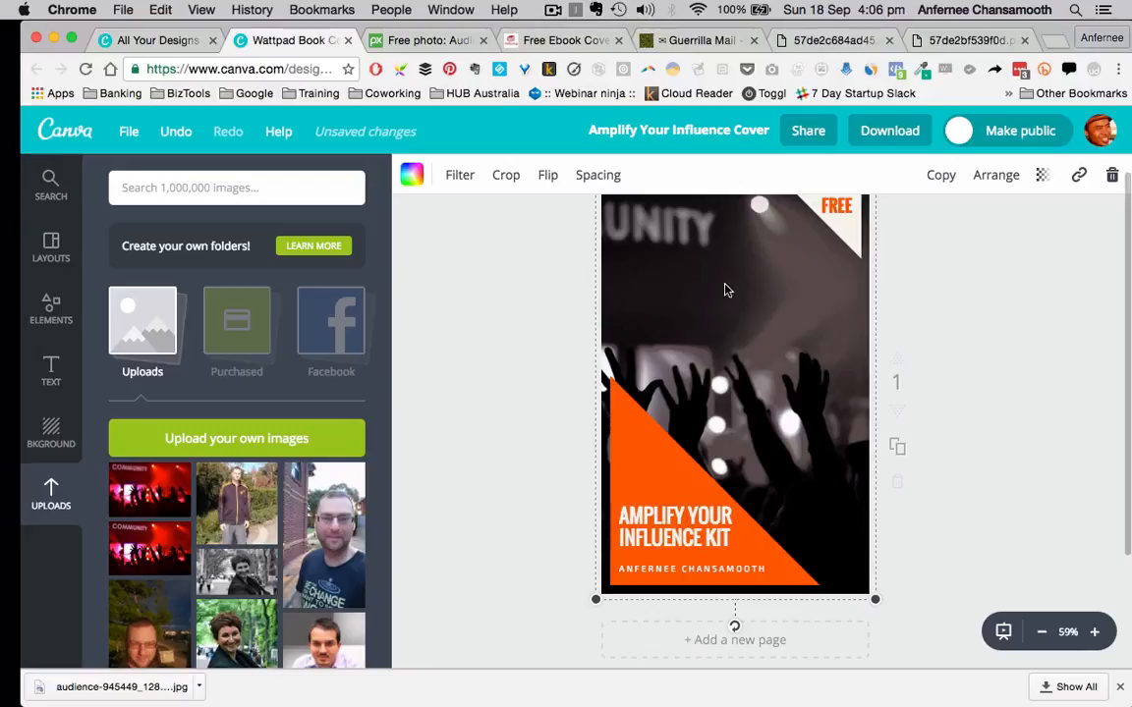
left_click(508, 260)
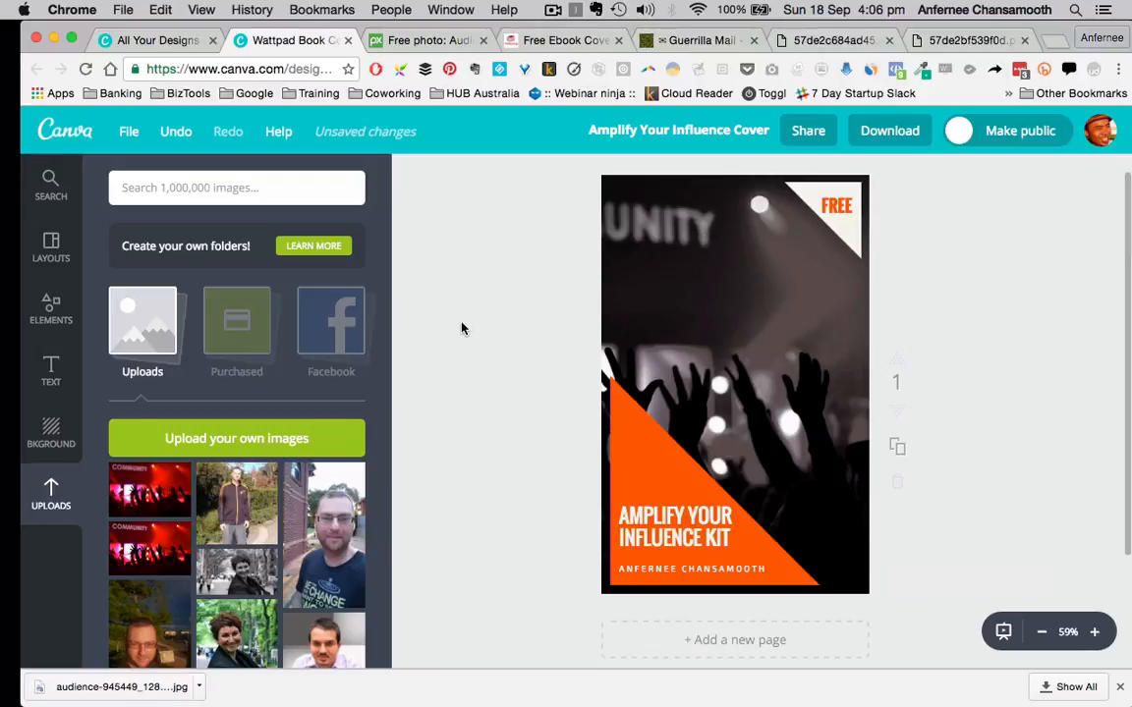
- Crop the background photo by shifting it to the right so "COMMUNITY" and the large raised hand fall within the cover, and apply the crop
left_click(743, 329)
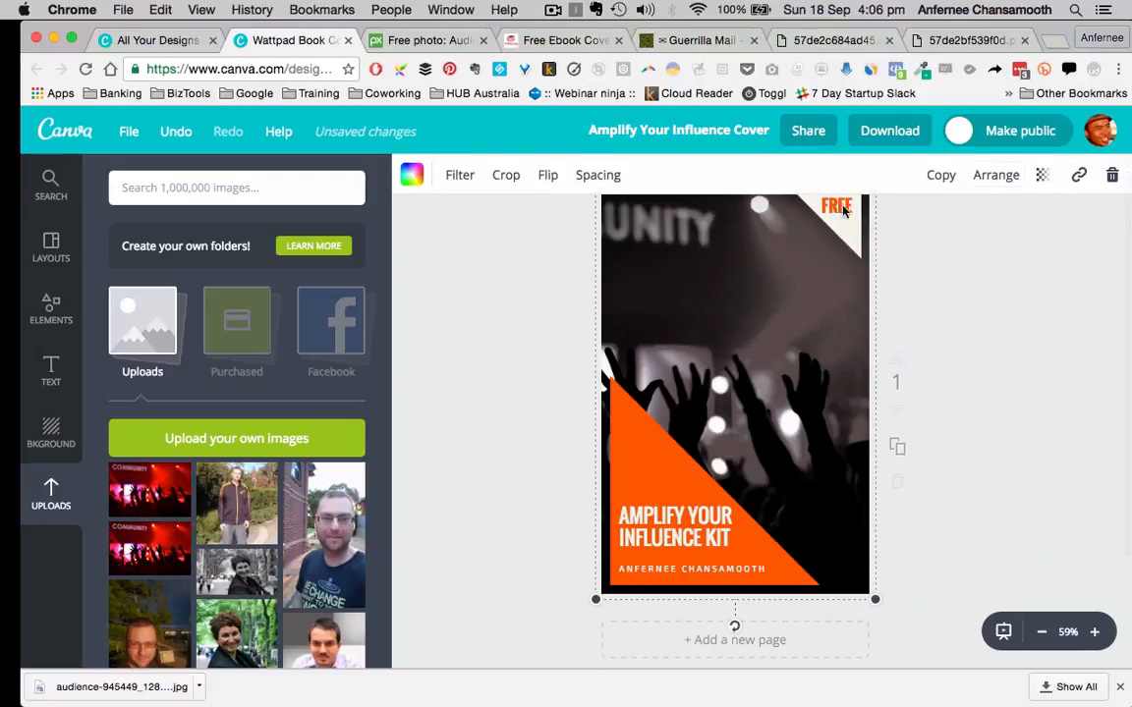
left_click(506, 178)
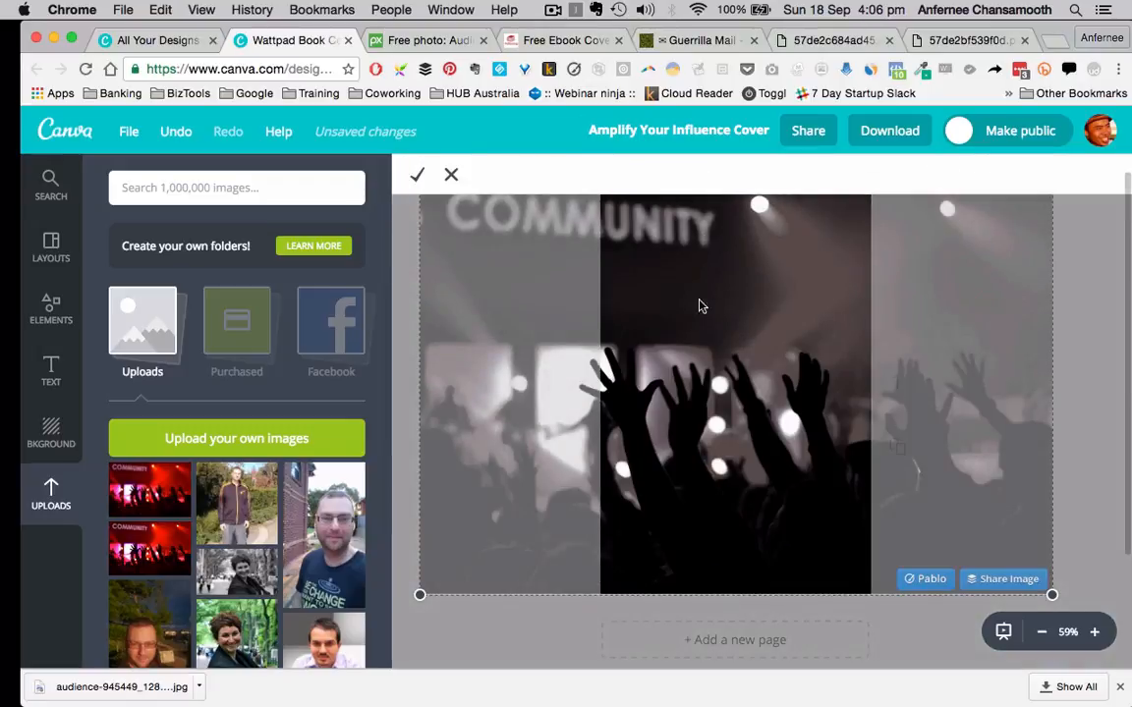
left_click_drag(694, 323, 827, 333)
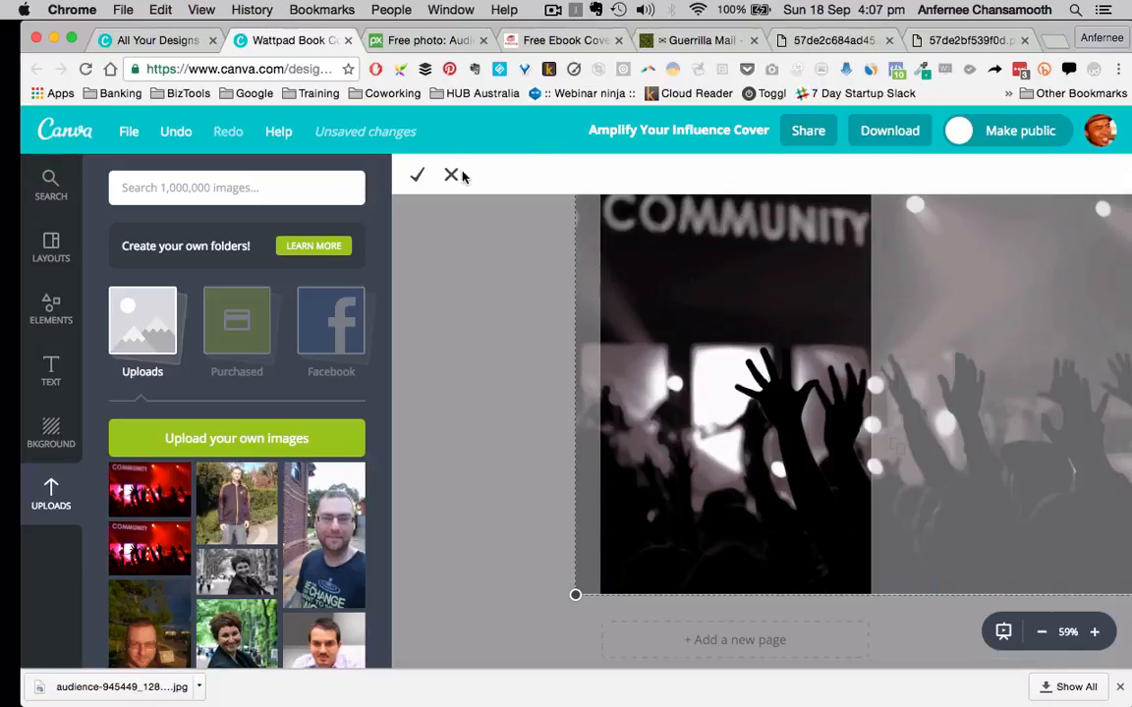
left_click(418, 175)
left_click(531, 284)
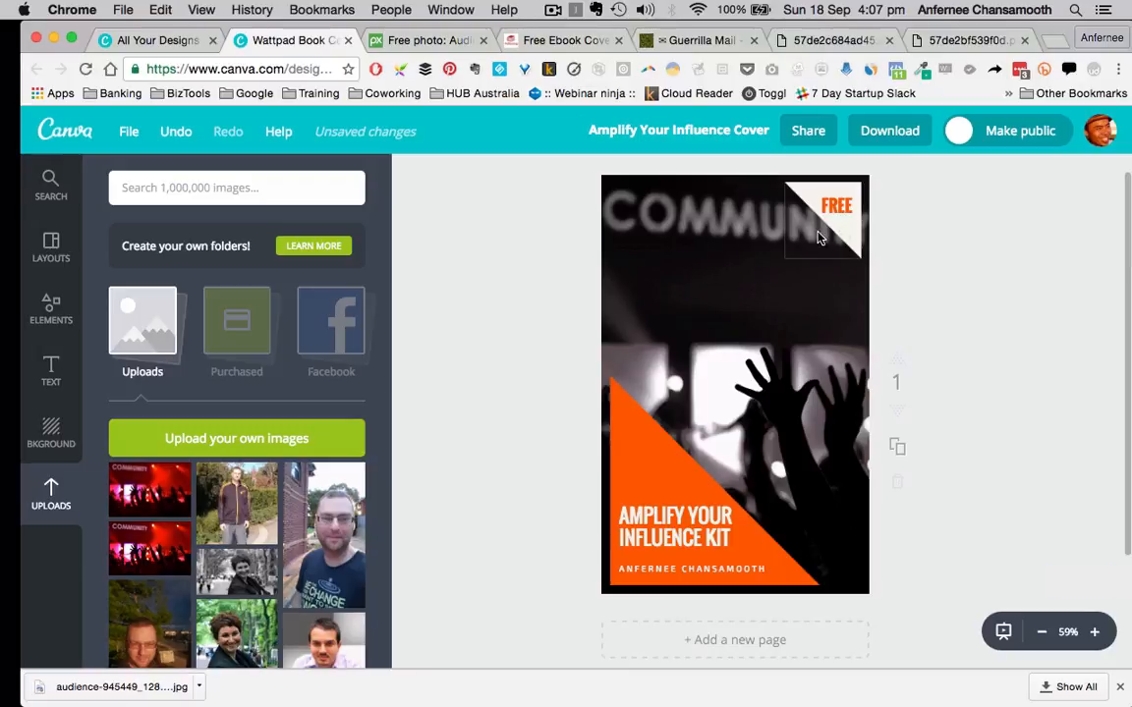
- Crop the background photo again, shifting it slightly left so both raised hands sit fully inside the cover, and apply the crop
left_click(727, 231)
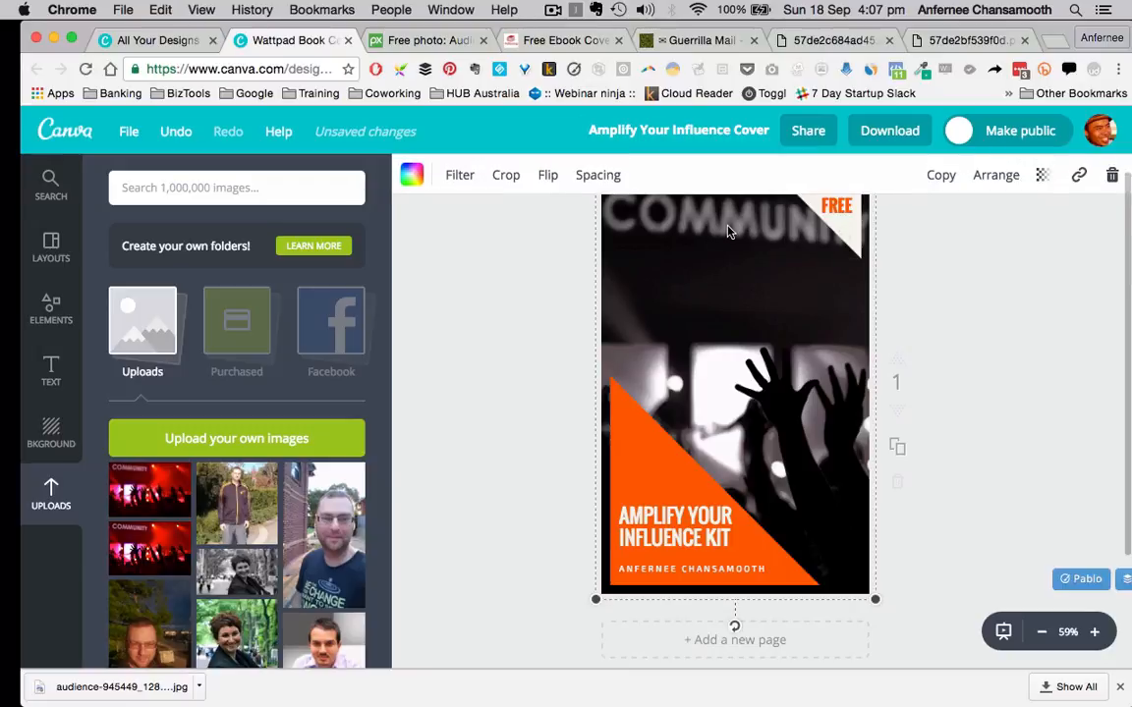
left_click(523, 242)
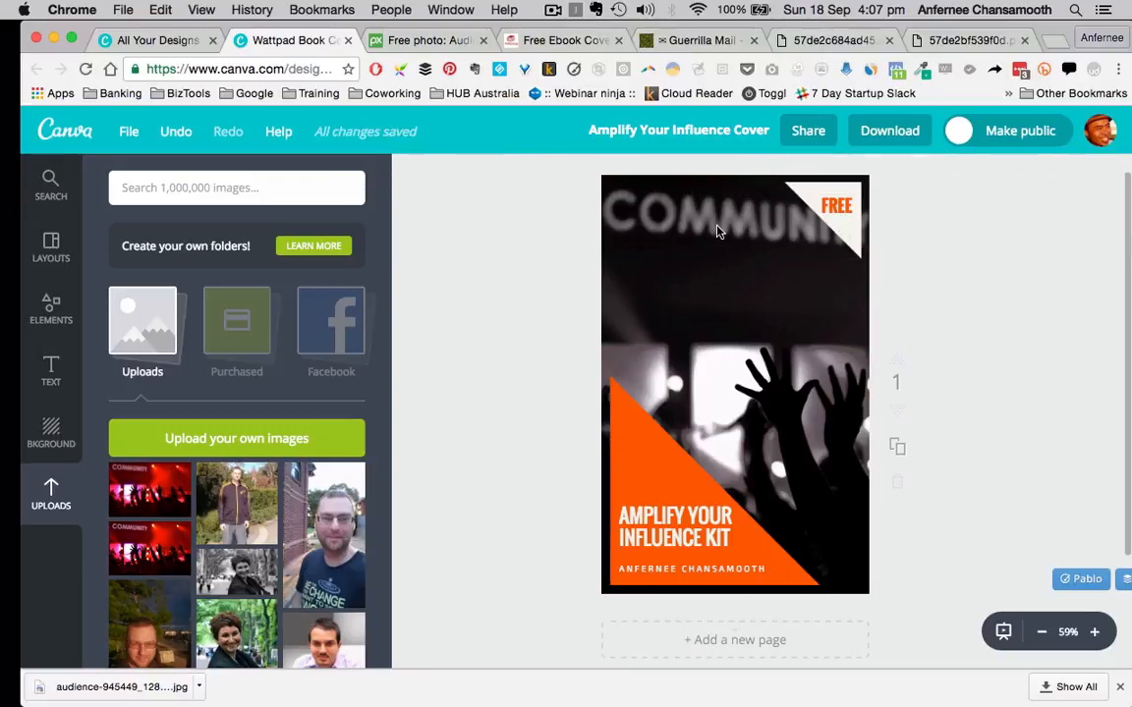
left_click(717, 233)
left_click(503, 176)
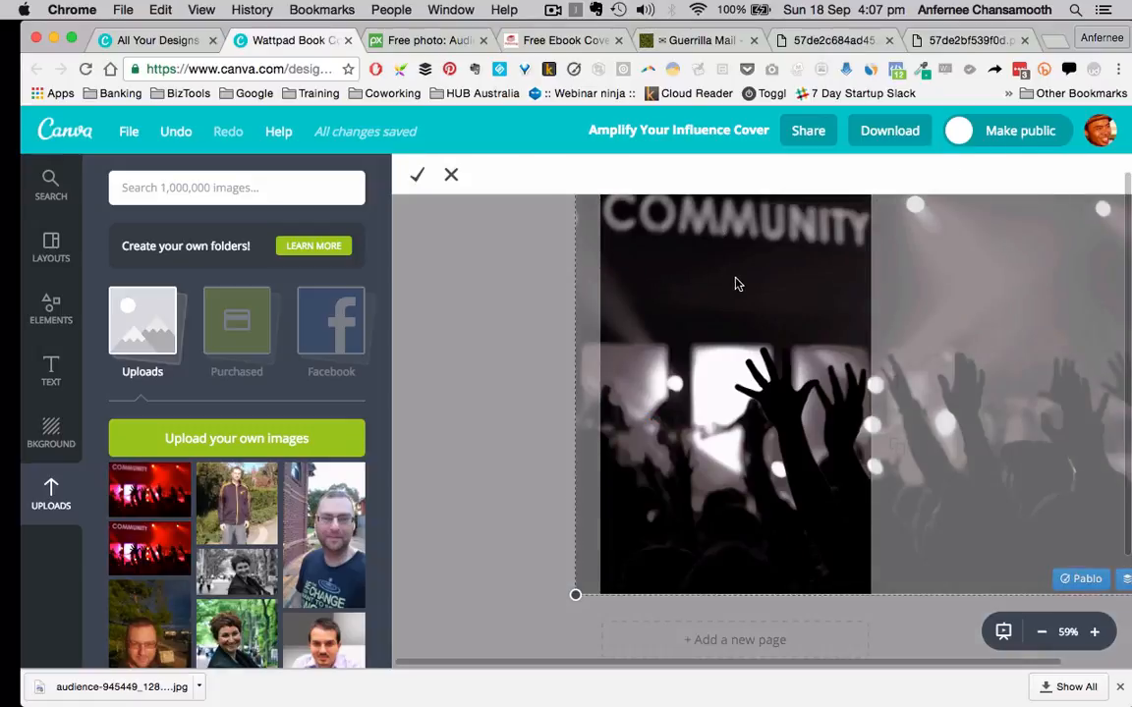
left_click_drag(735, 285, 722, 285)
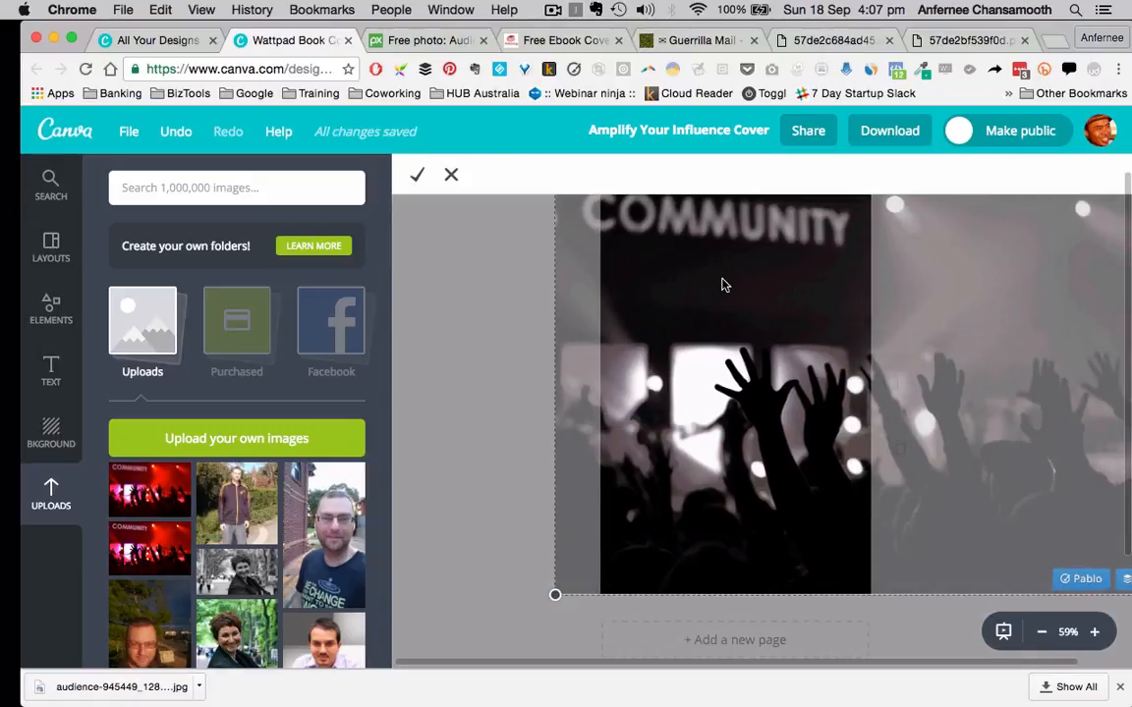
left_click(417, 174)
left_click(502, 282)
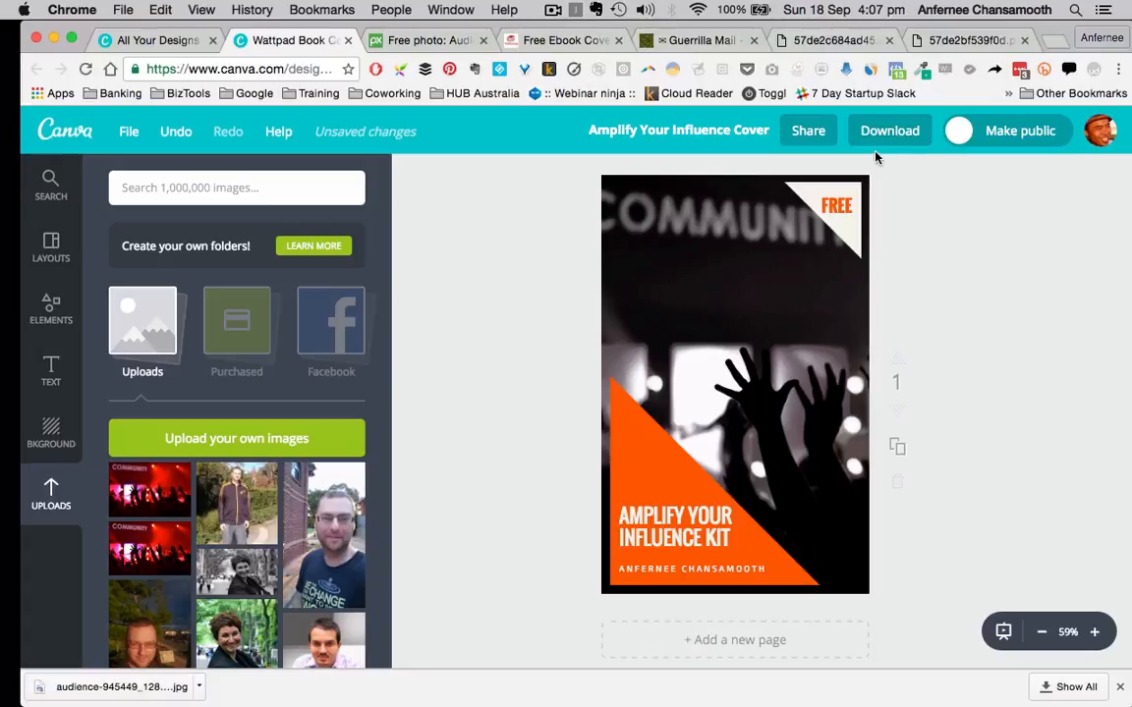
- Download the finished cover design as a PNG file
left_click(892, 130)
left_click(821, 231)
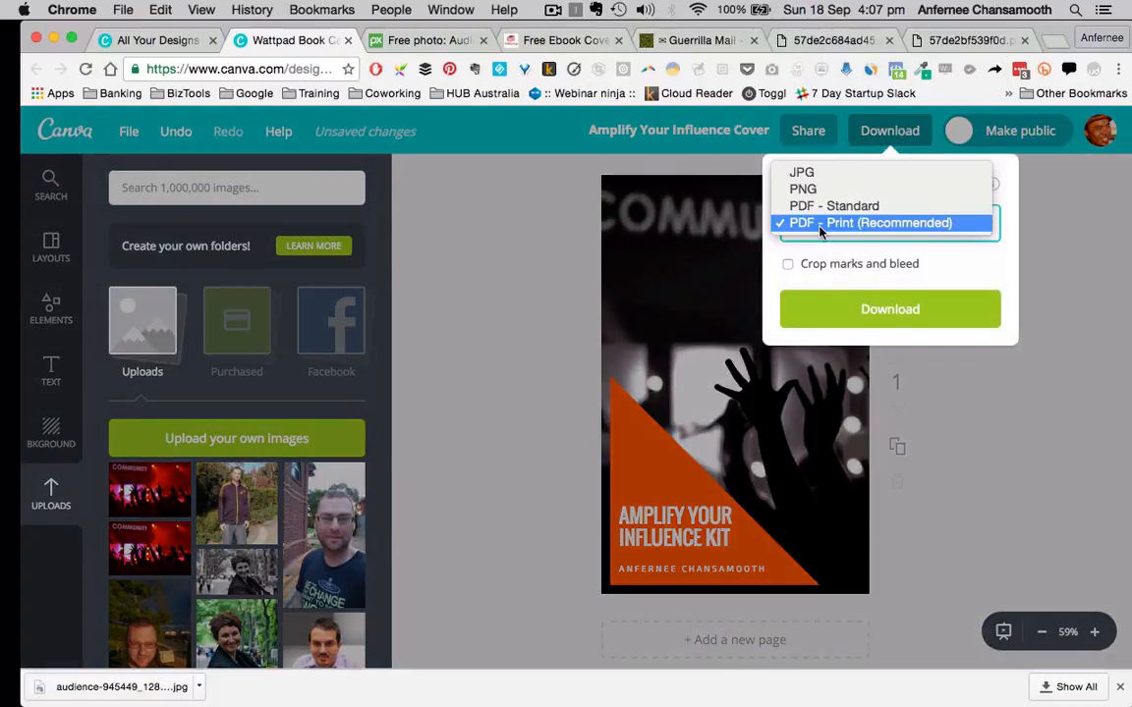
left_click(804, 189)
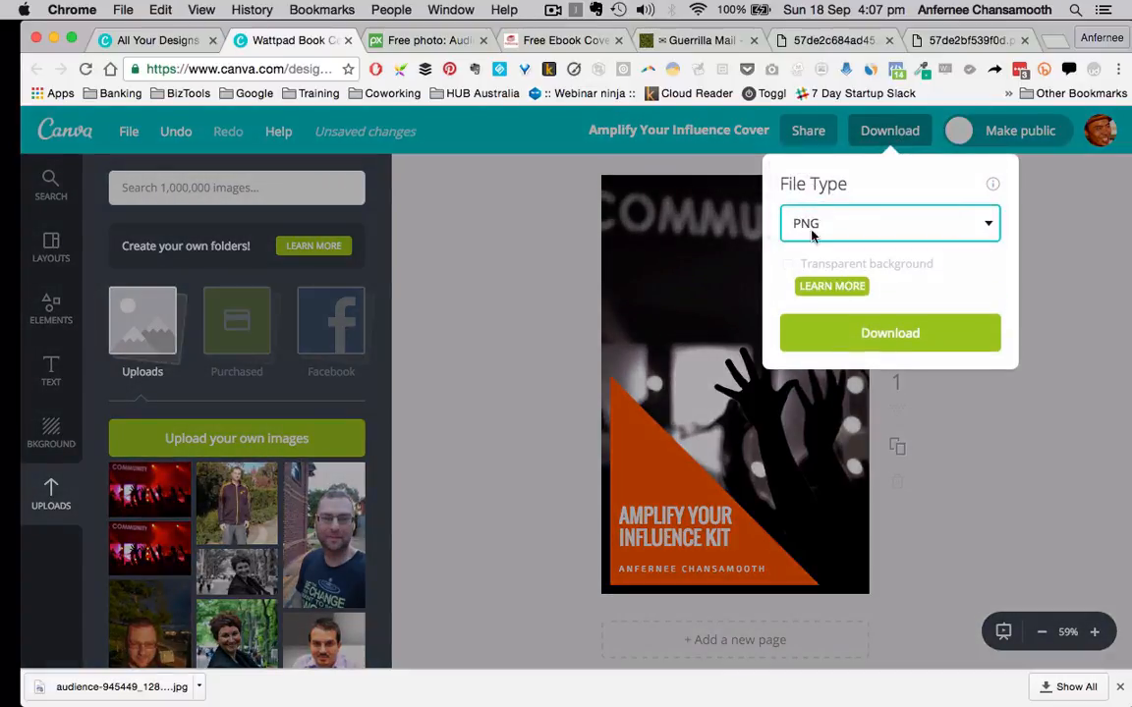
left_click(869, 334)
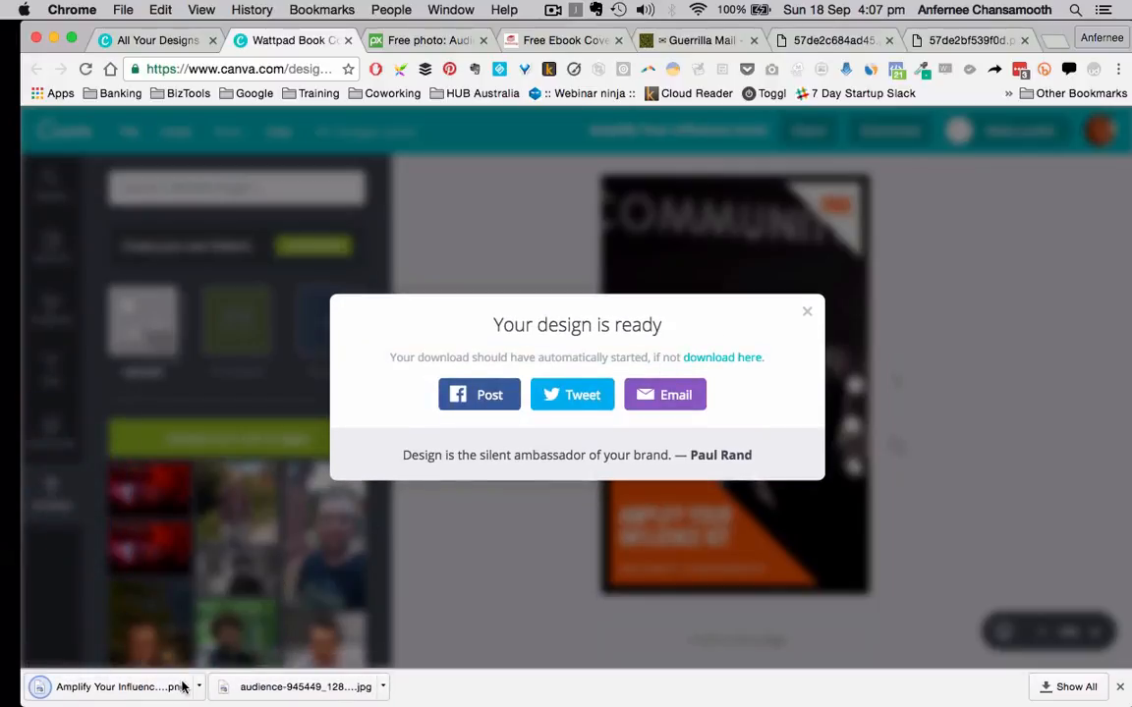
- Open the downloaded cover PNG in Preview to inspect it, then put it away and dismiss Canva's download message
left_click(154, 687)
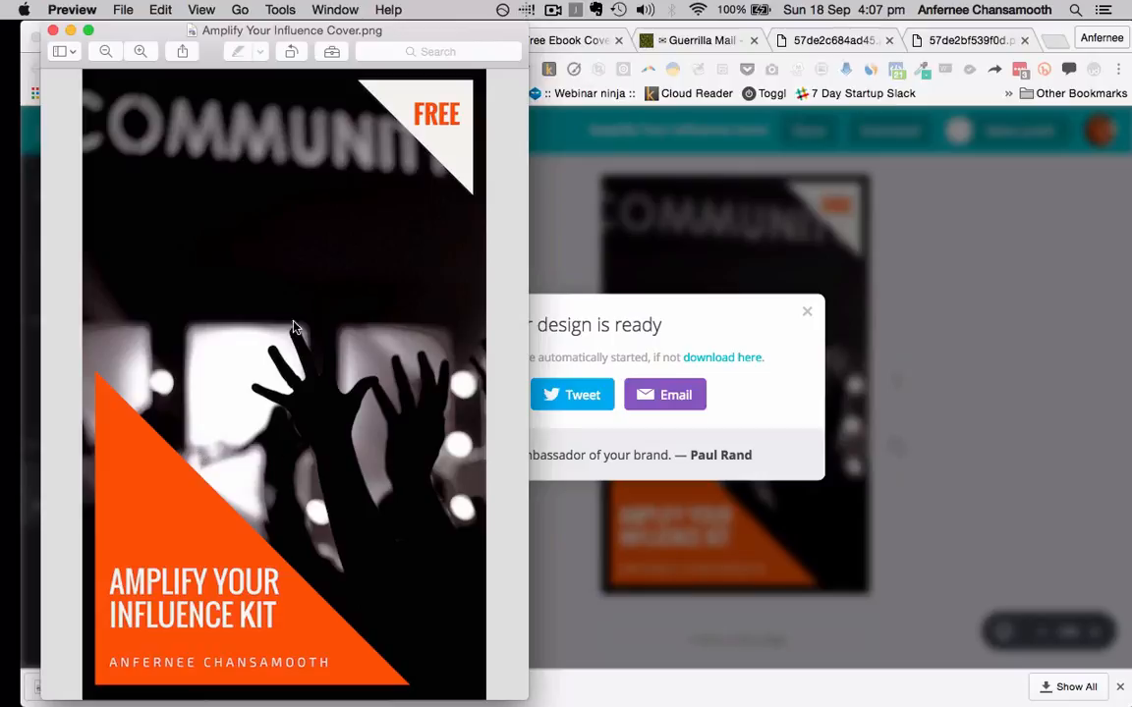
left_click(72, 32)
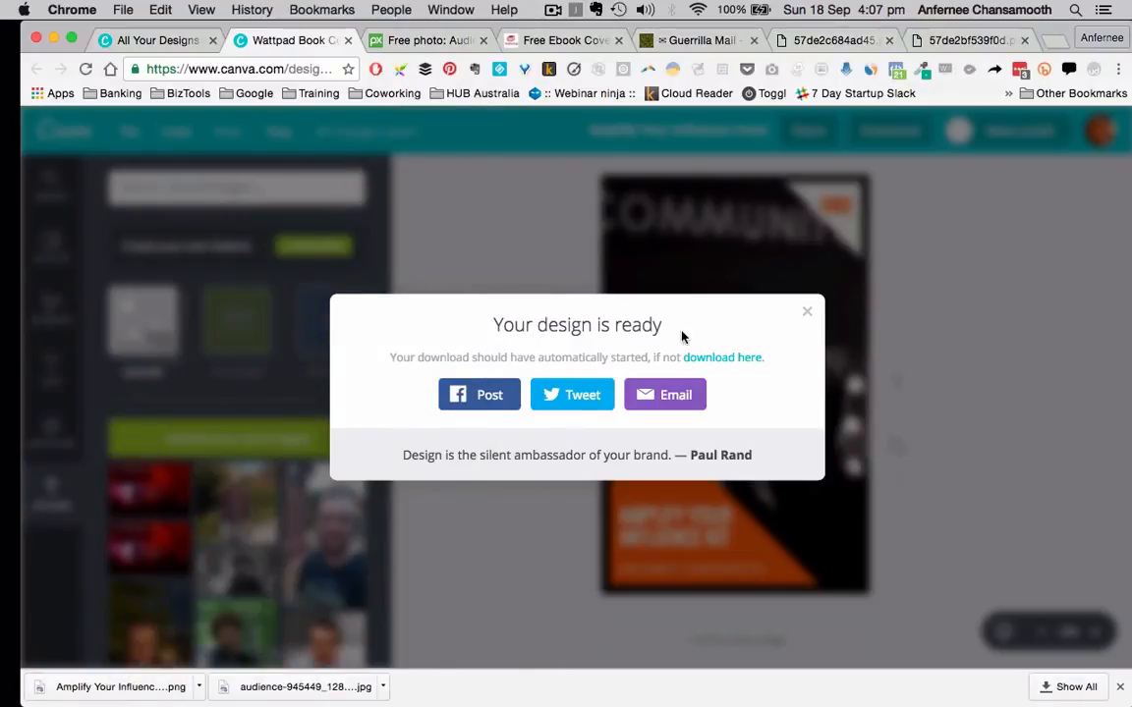
left_click(807, 313)
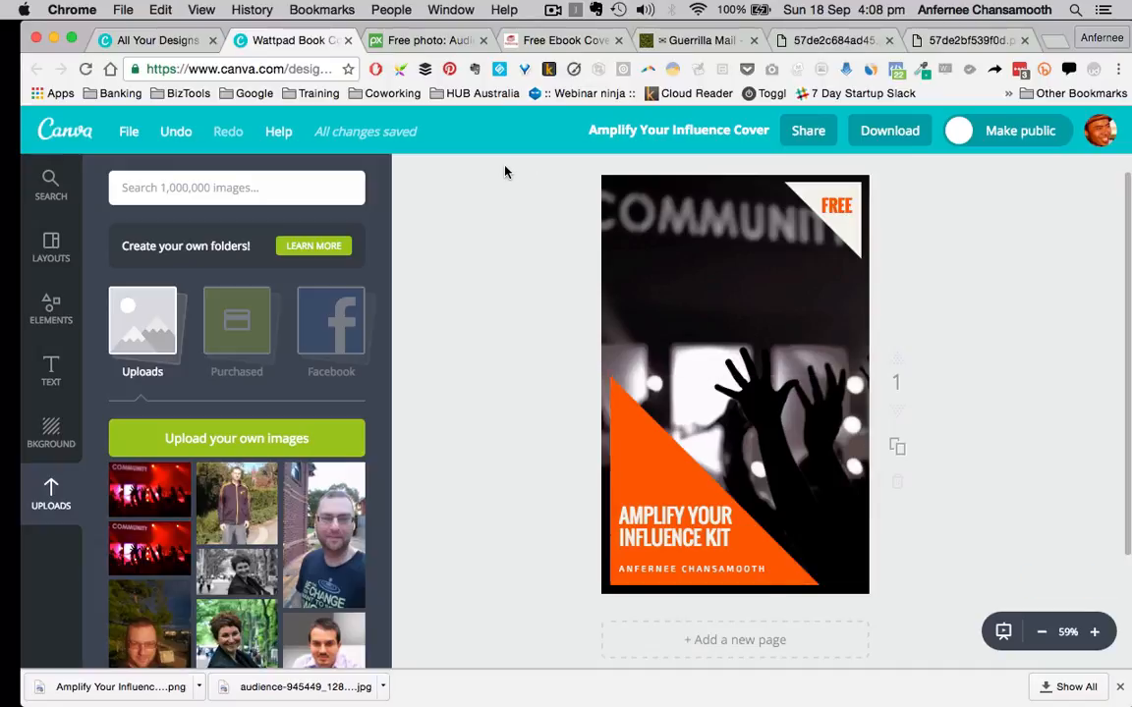
- In Adazing's free ebook cover creator, select the tilted paperback template in the first row and choose to upload a completed cover
left_click(558, 42)
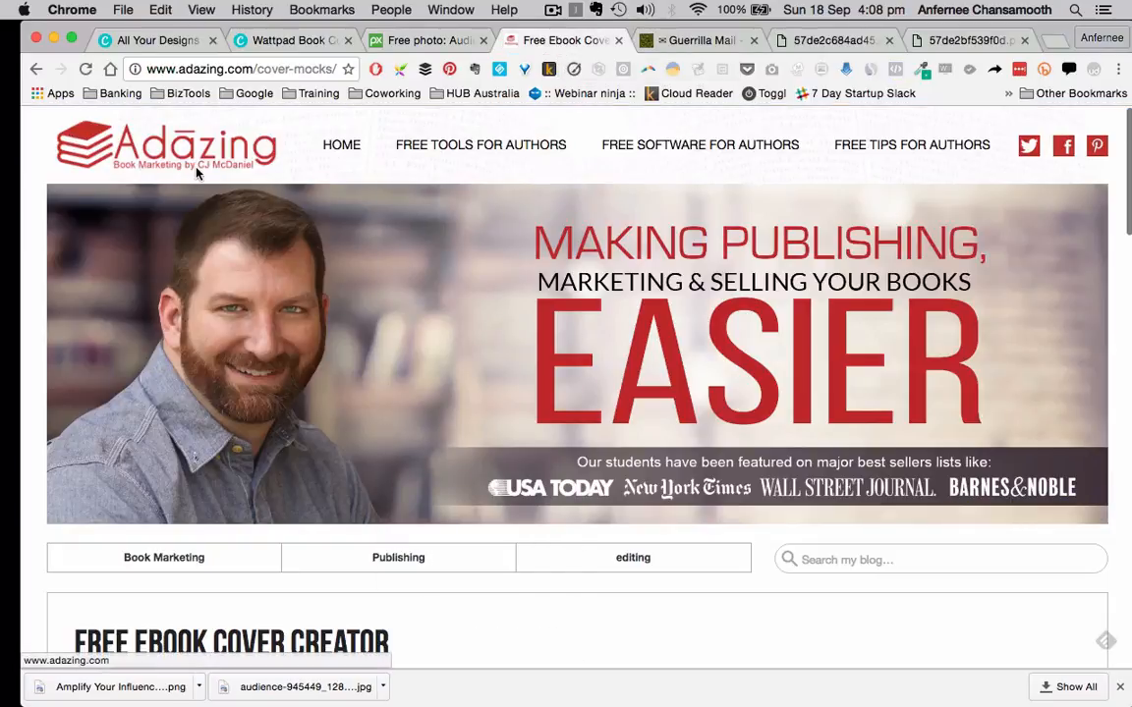
scroll(332, 263, "down", 5)
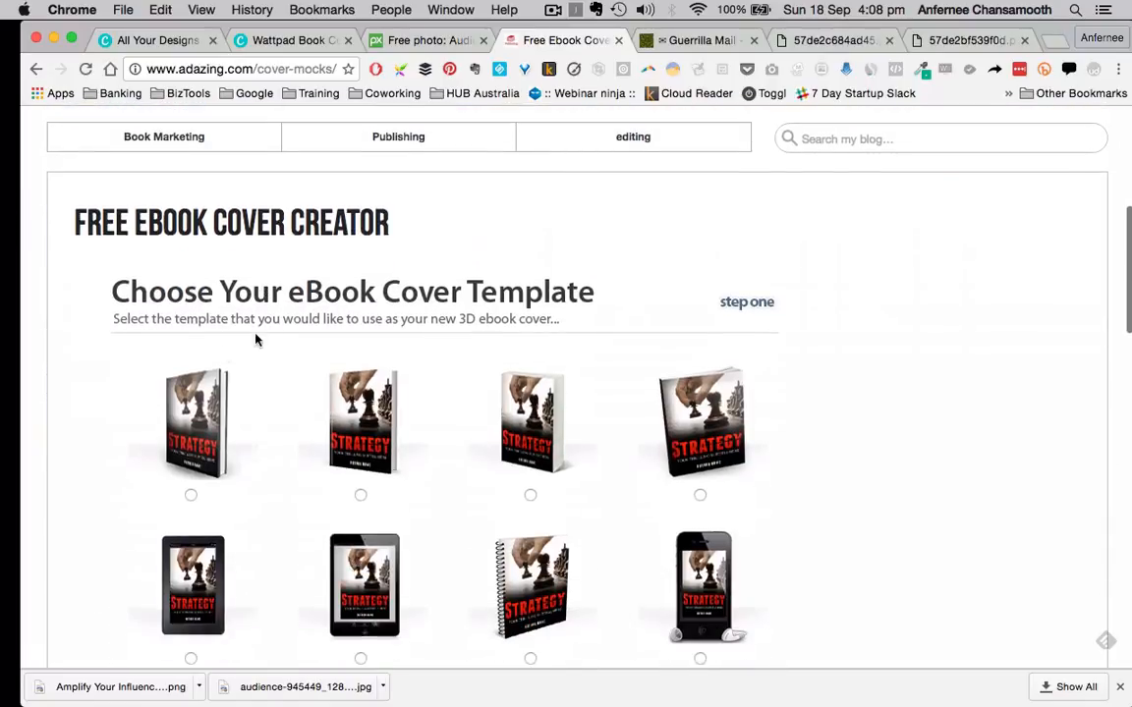
scroll(224, 352, "down", 2)
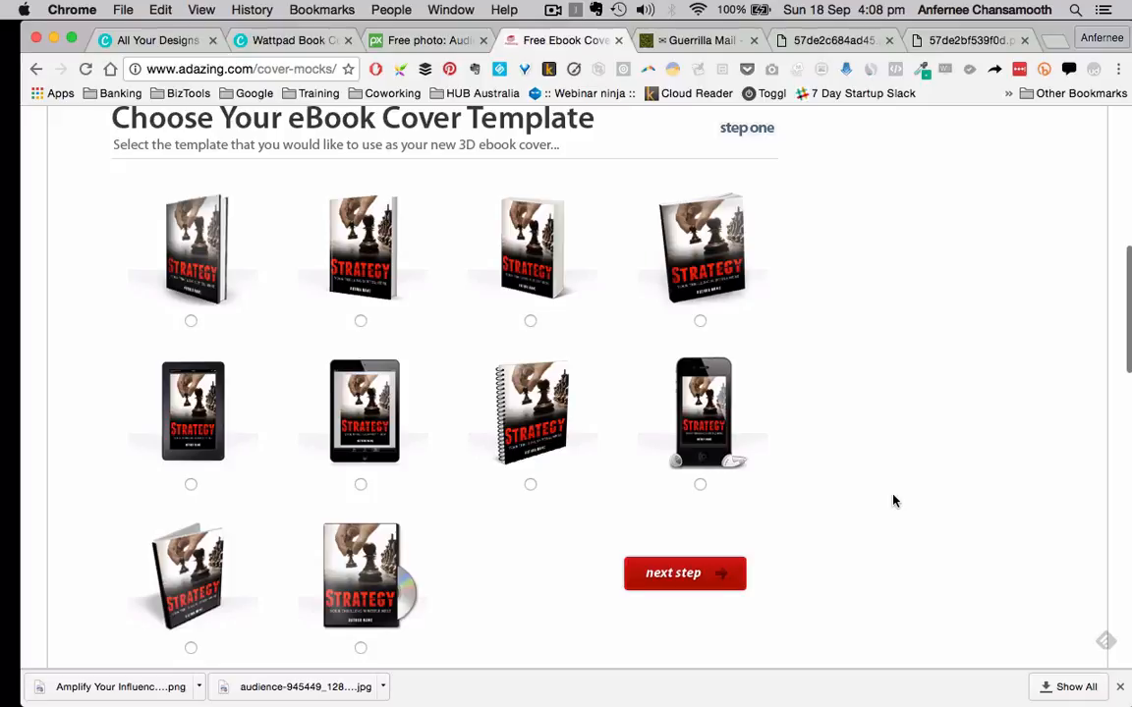
left_click(1119, 687)
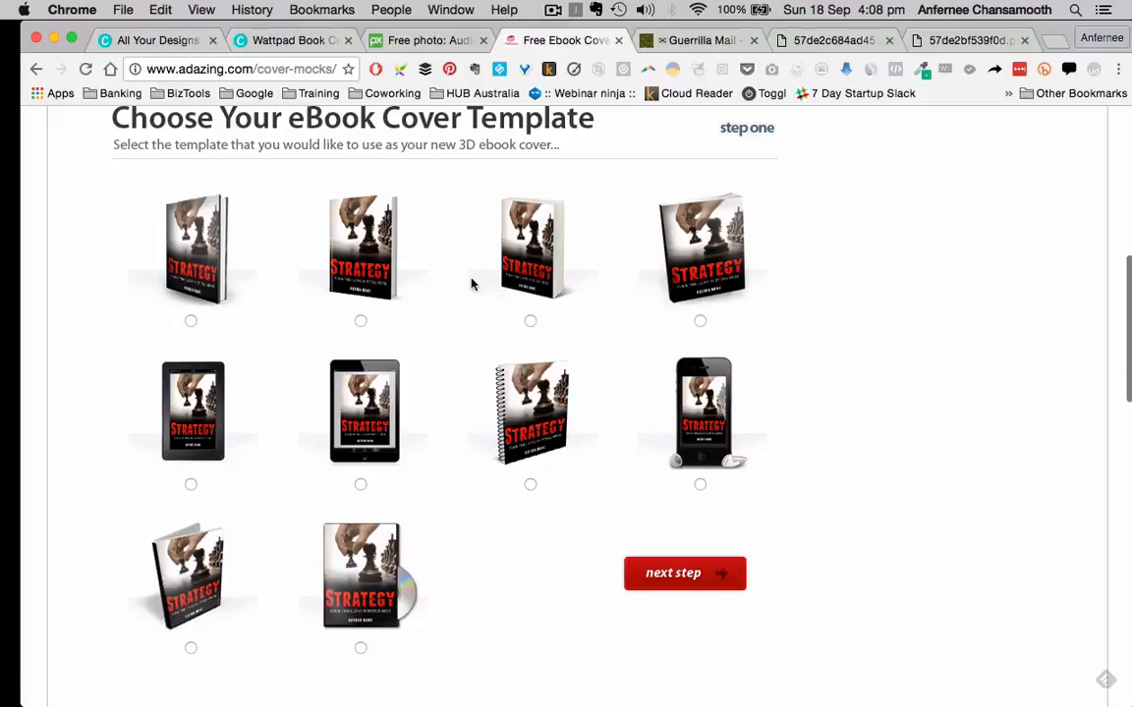
left_click(699, 322)
left_click(688, 574)
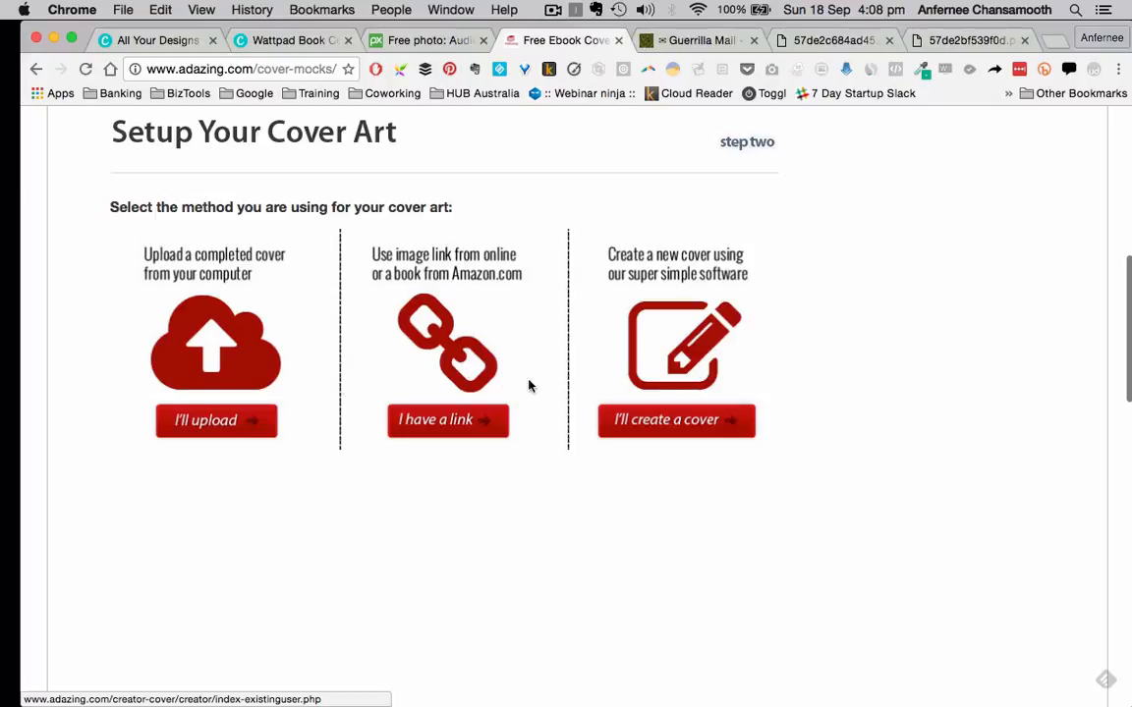
left_click(173, 422)
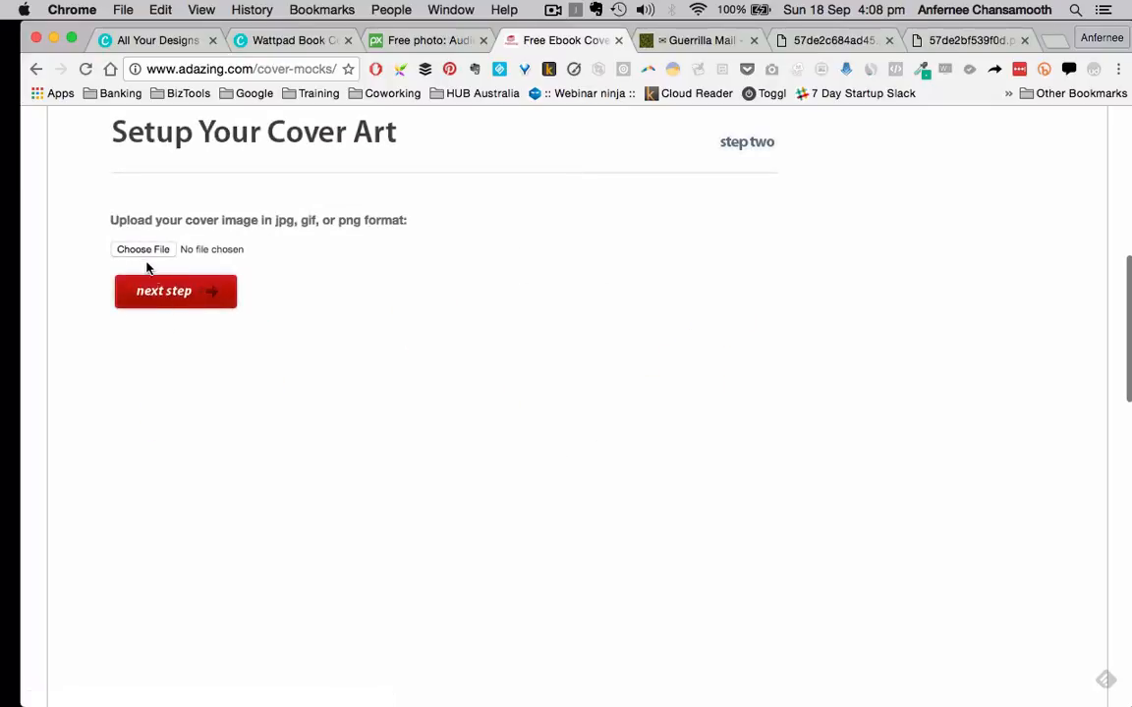
left_click(141, 250)
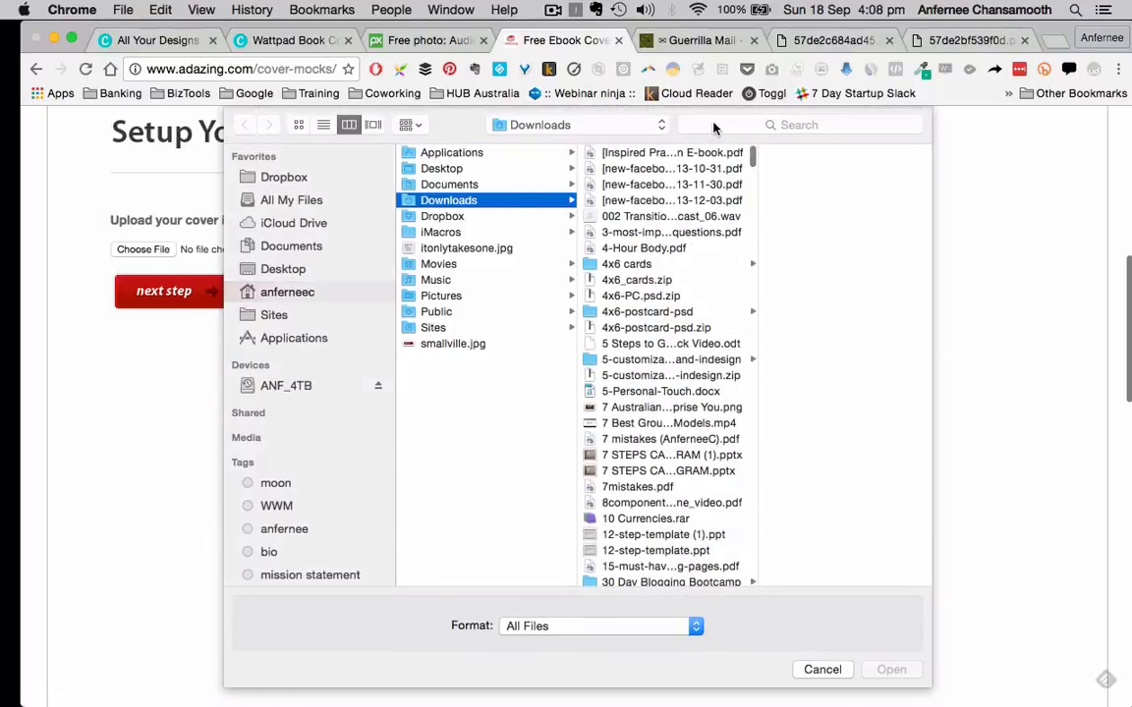
left_click(713, 126)
type("ebook")
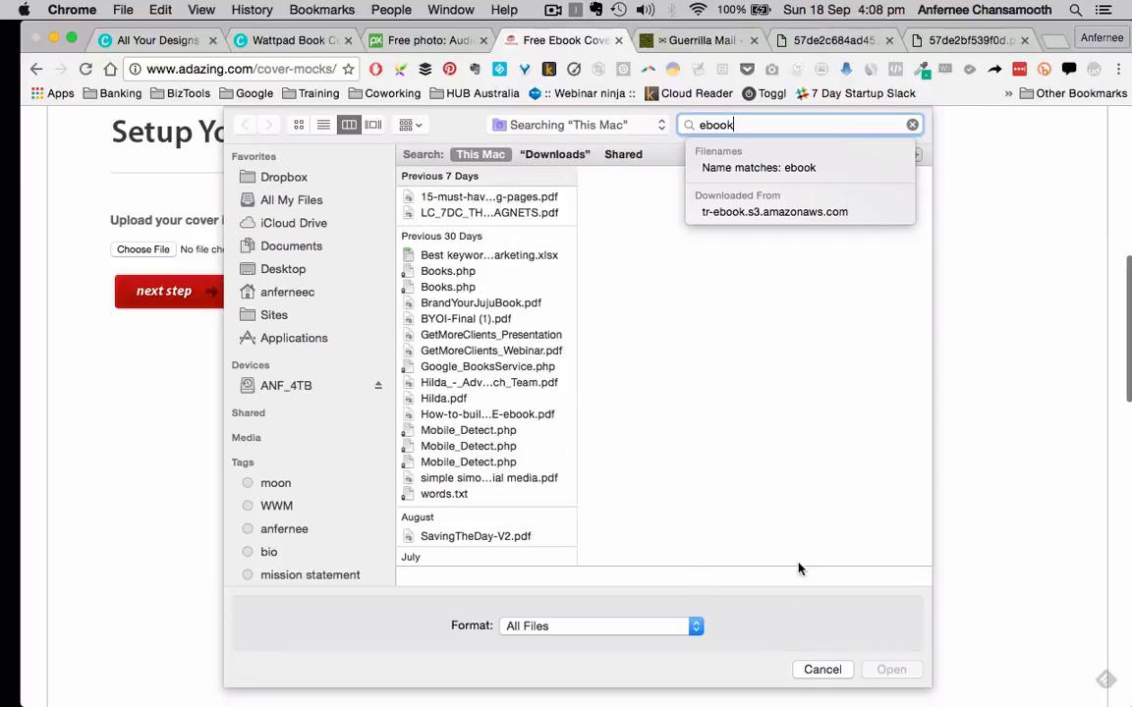
key("BackSpace")
key("BackSpace")
key("BackSpace")
key("BackSpace")
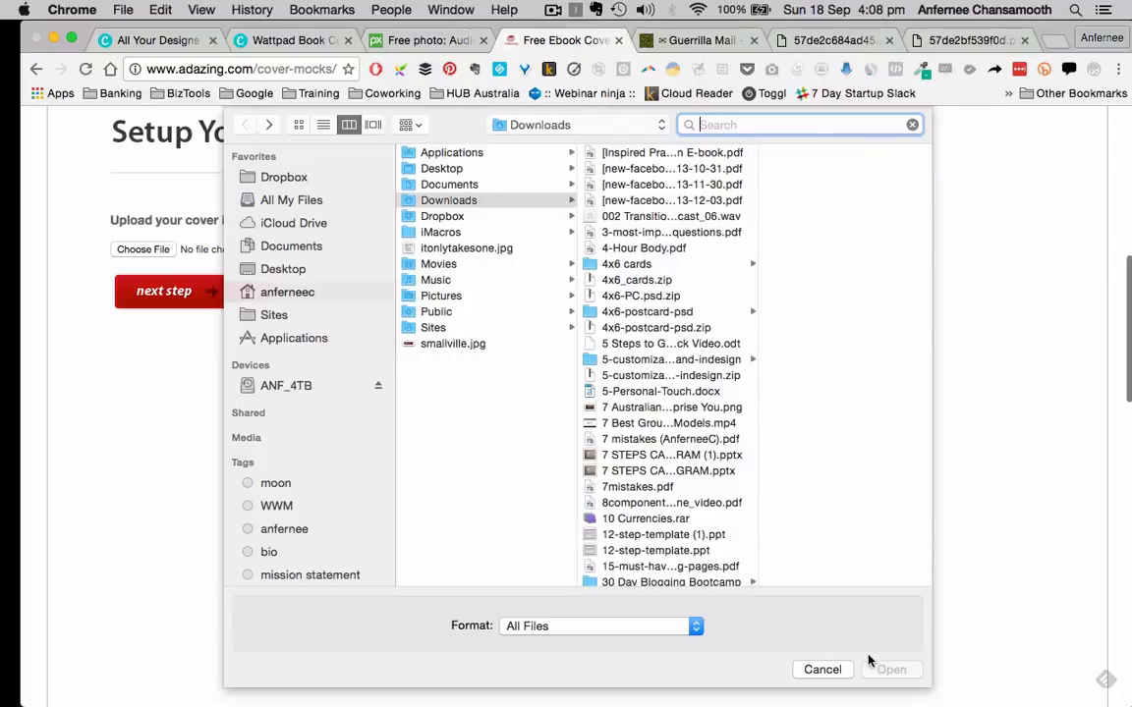
left_click(822, 669)
left_click(270, 38)
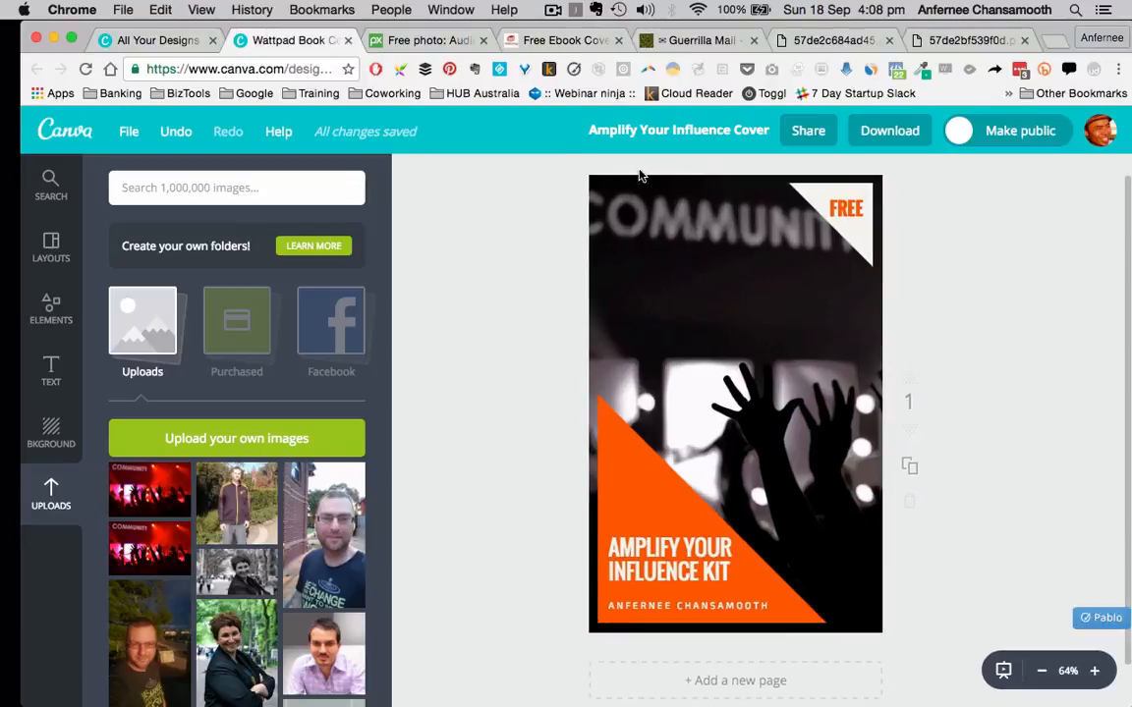
left_click(566, 40)
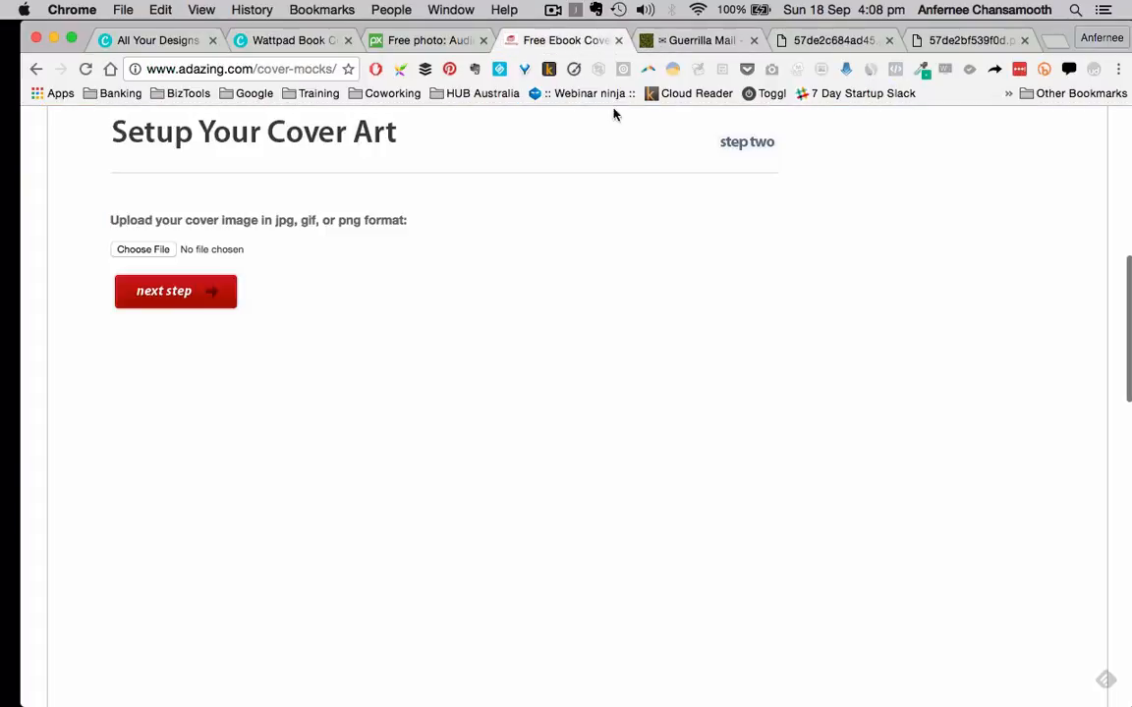
- Find "Amplify Your Influence Cover.png" by searching for "amplify", upload it as the cover art and continue to the e-mail step
left_click(153, 249)
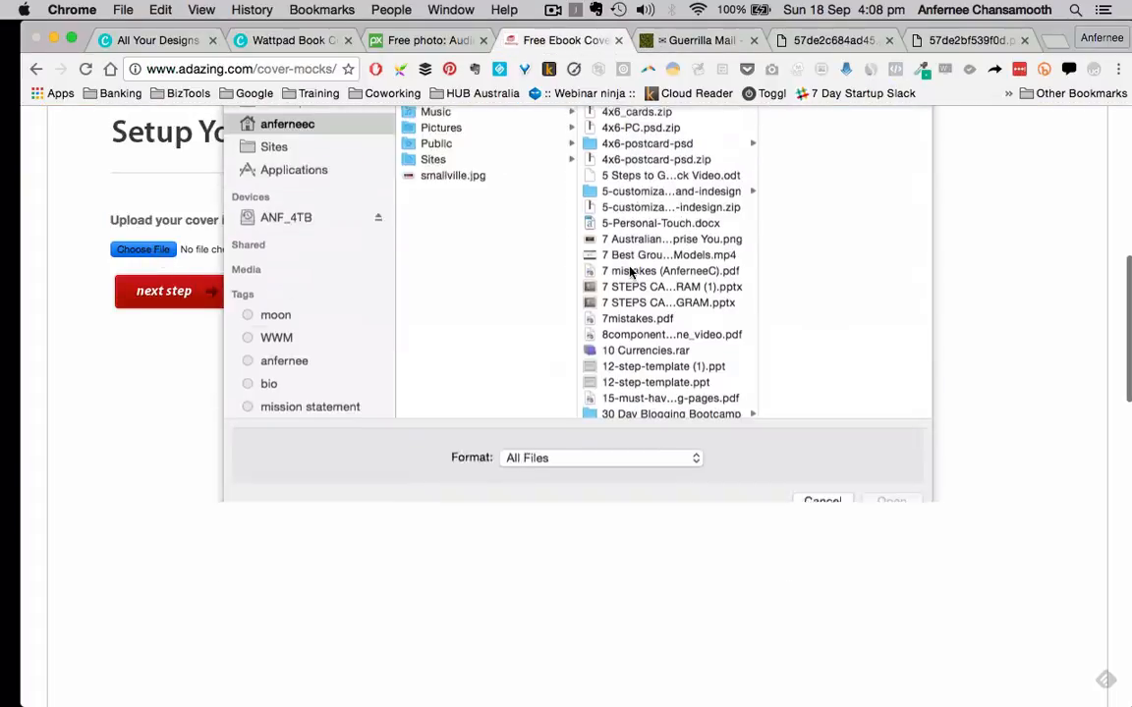
left_click(734, 125)
type("amplify")
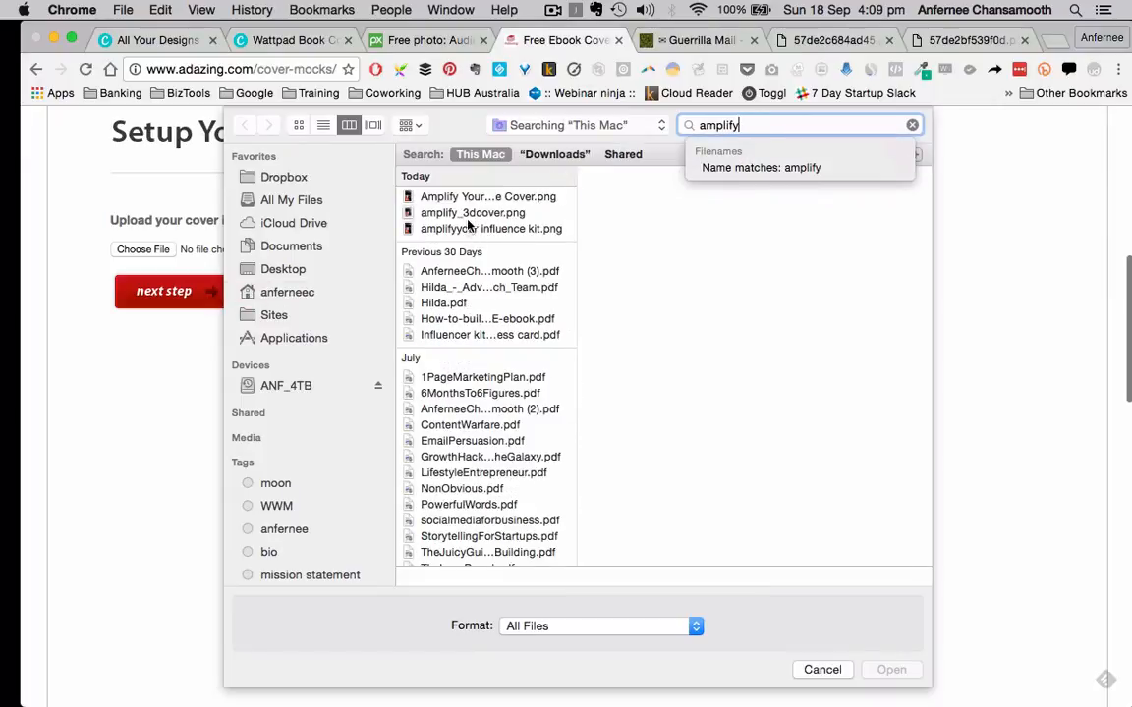
left_click(469, 198)
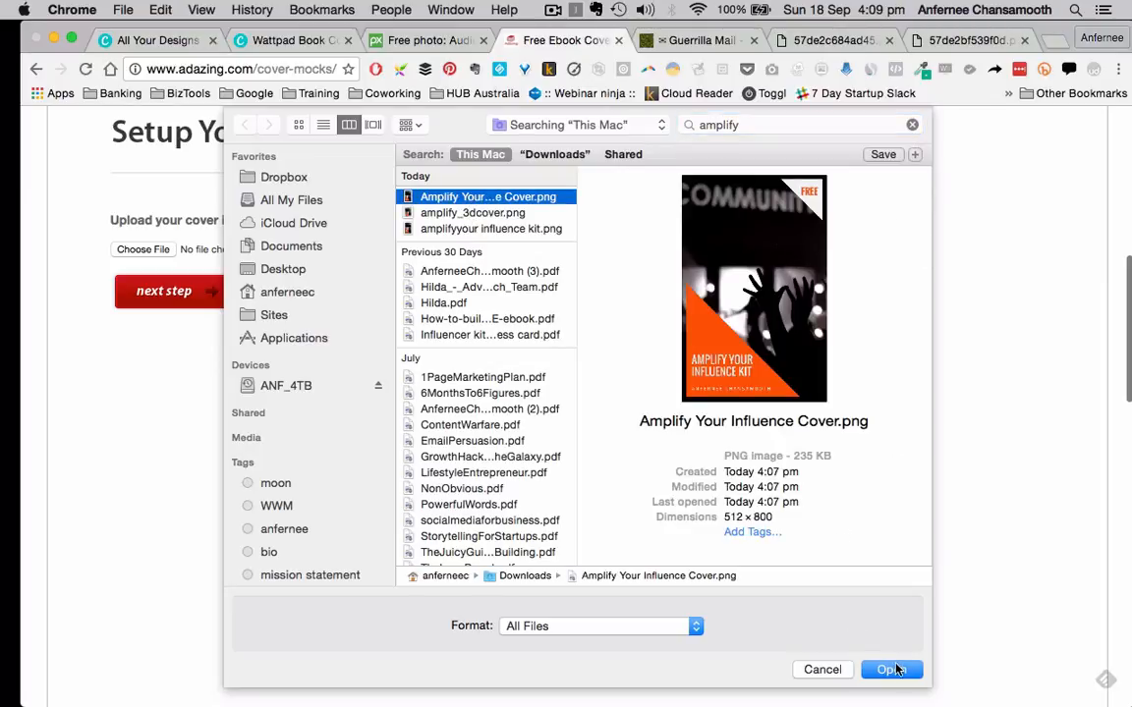
left_click(890, 670)
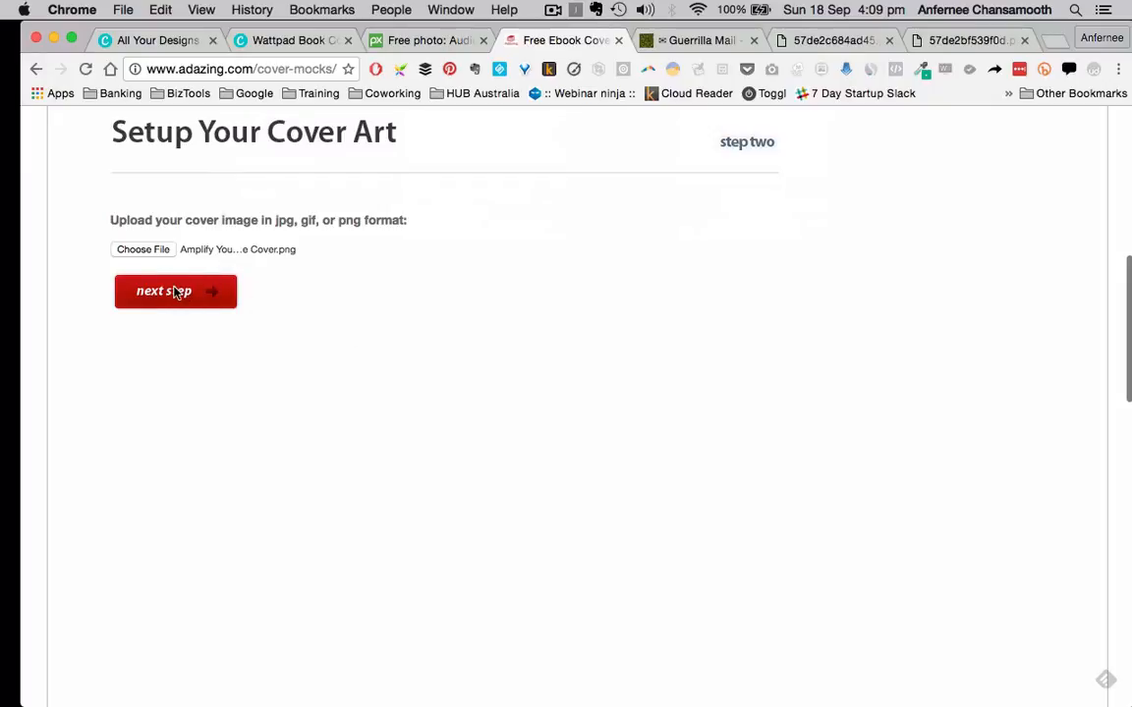
left_click(177, 295)
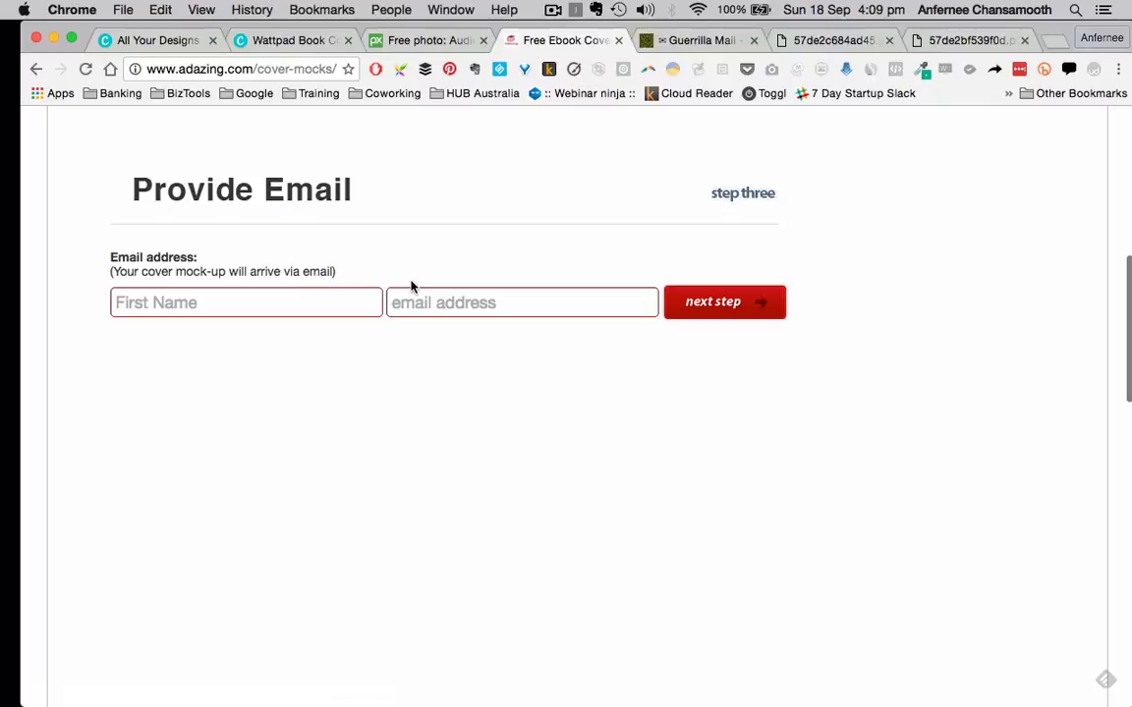
- Copy the disposable e-mail address from Guerrilla Mail and return to the Adazing cover creator
left_click(678, 40)
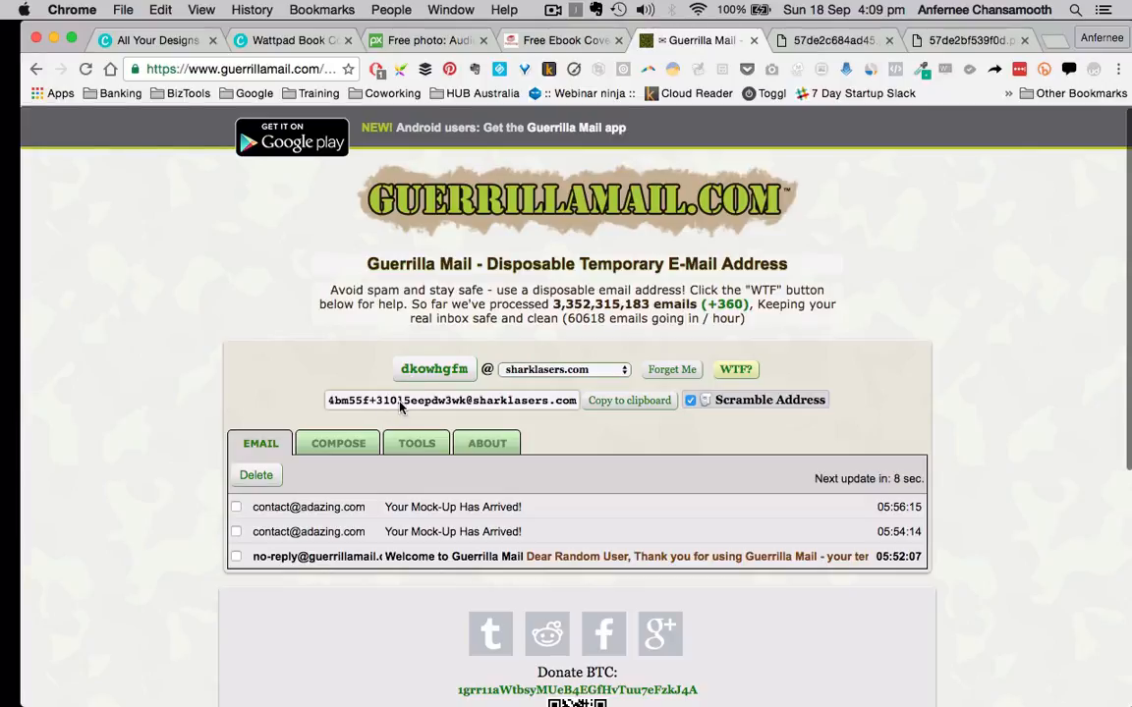
left_click(613, 402)
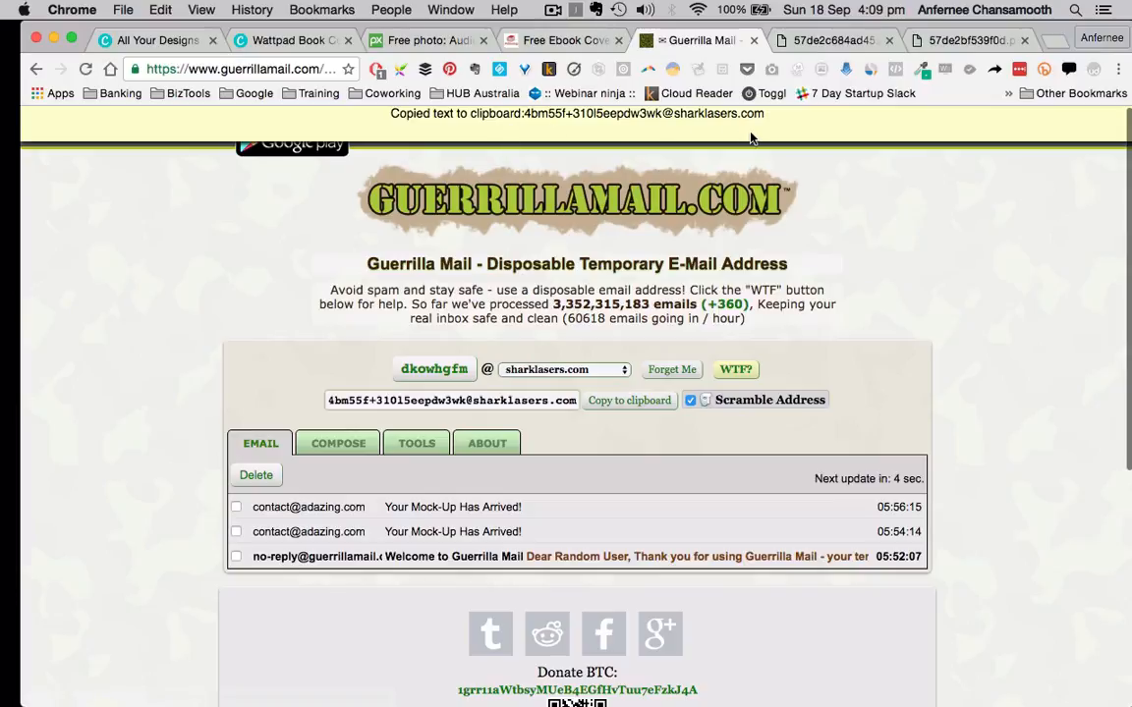
left_click(550, 39)
- Fill in the first name and the copied disposable e-mail address for receiving the mock-up, and submit them
left_click(265, 311)
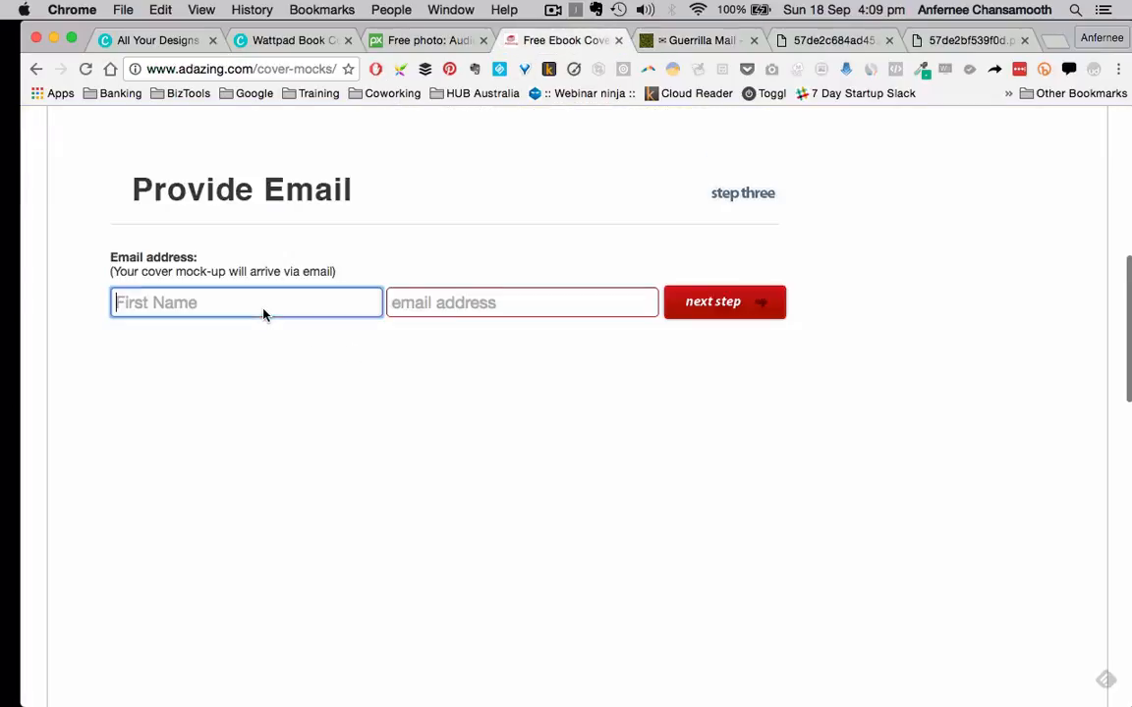
type("AC")
key("Tab")
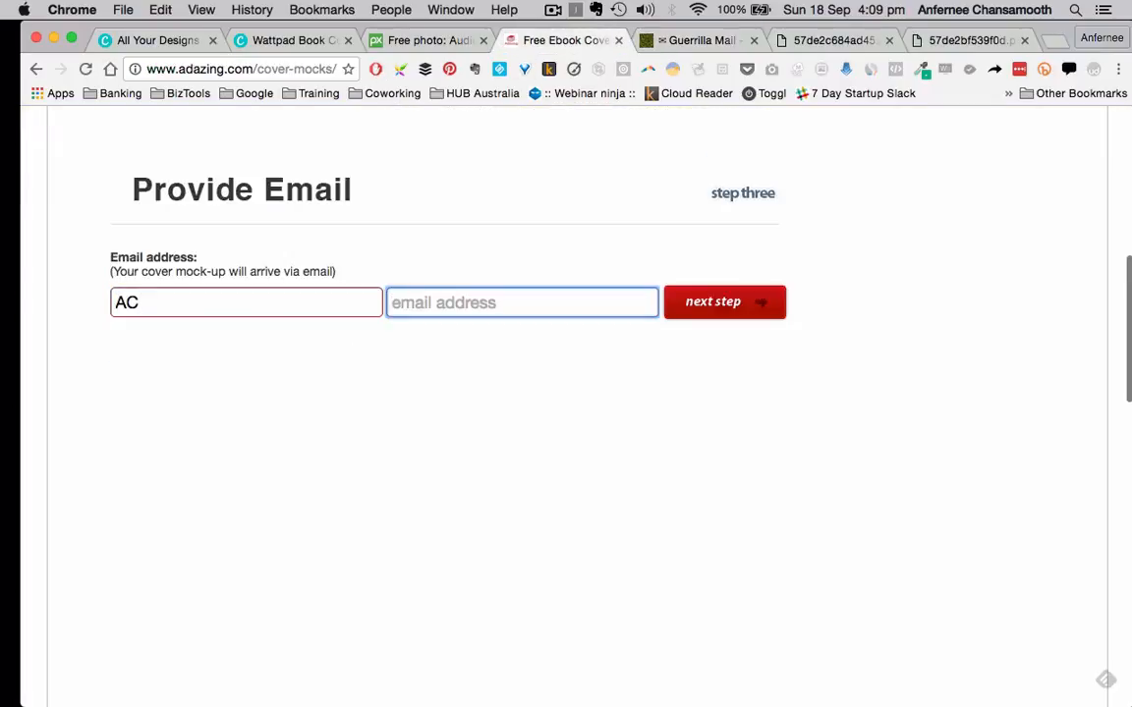
key("super+v")
left_click(703, 314)
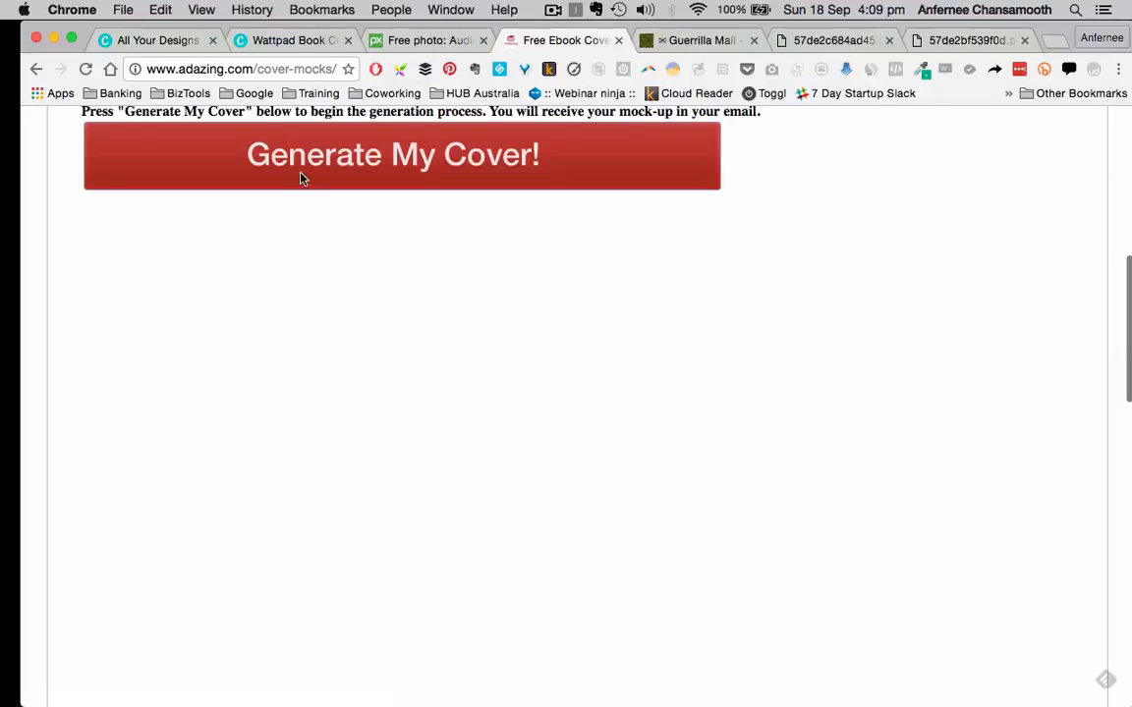
- Generate the 3D cover mock-up and read the confirmation page about its delivery
left_click(371, 180)
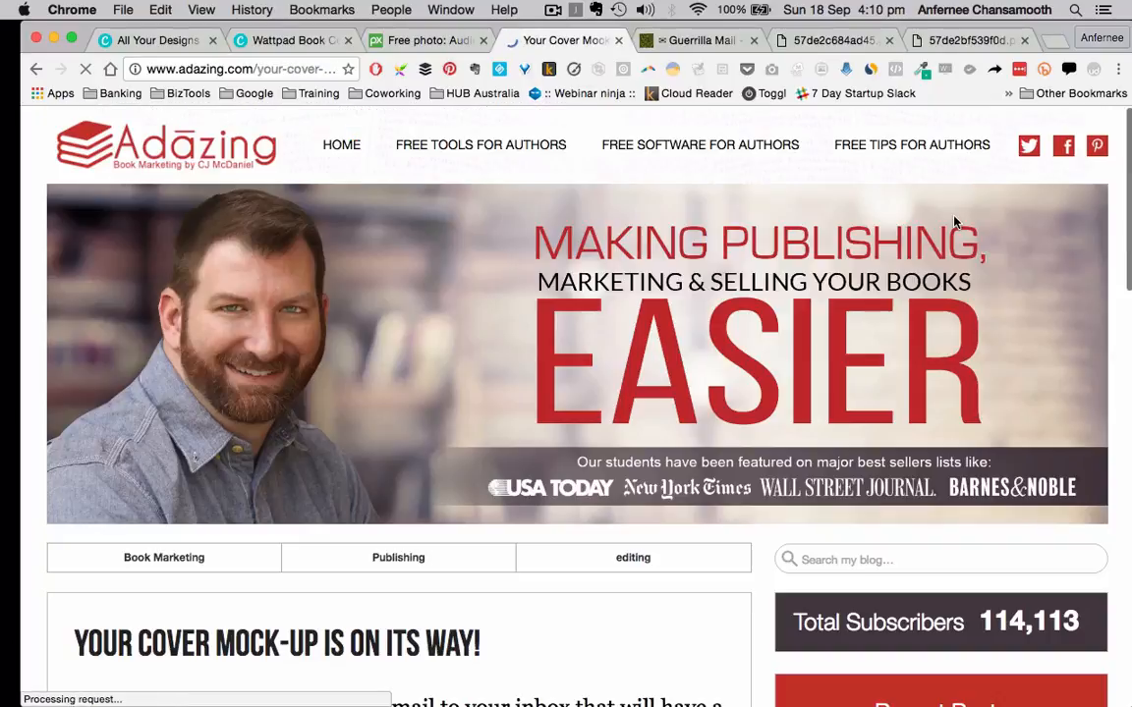
scroll(759, 397, "down", 3)
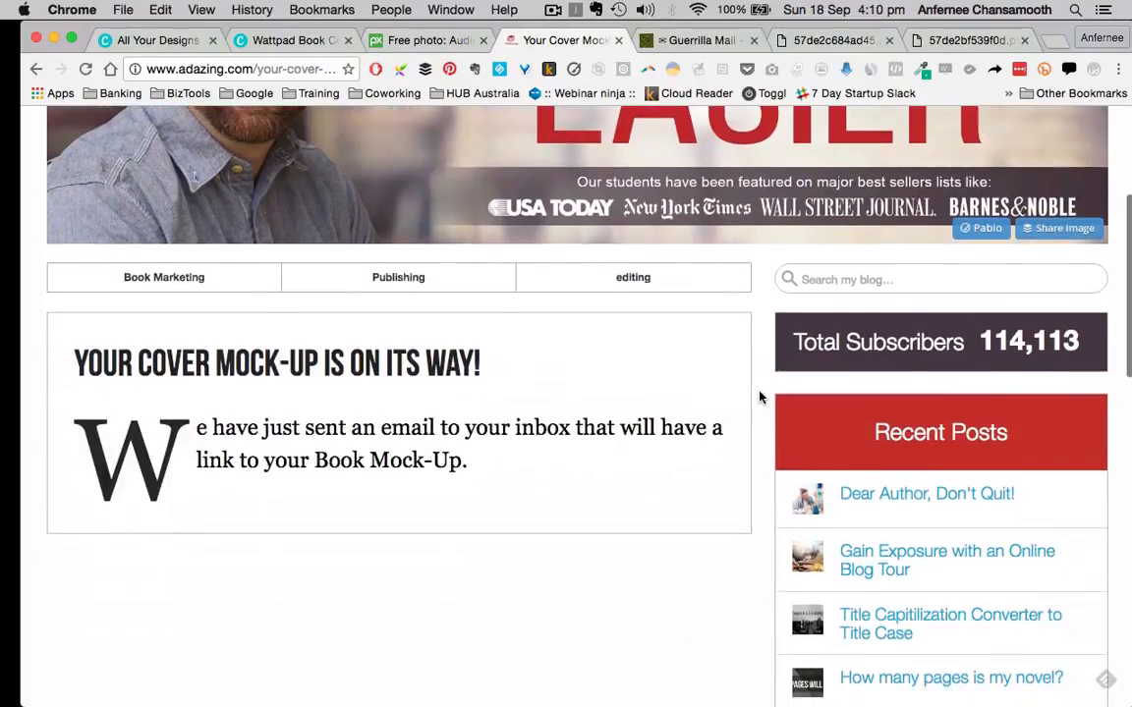
scroll(759, 397, "down", 1)
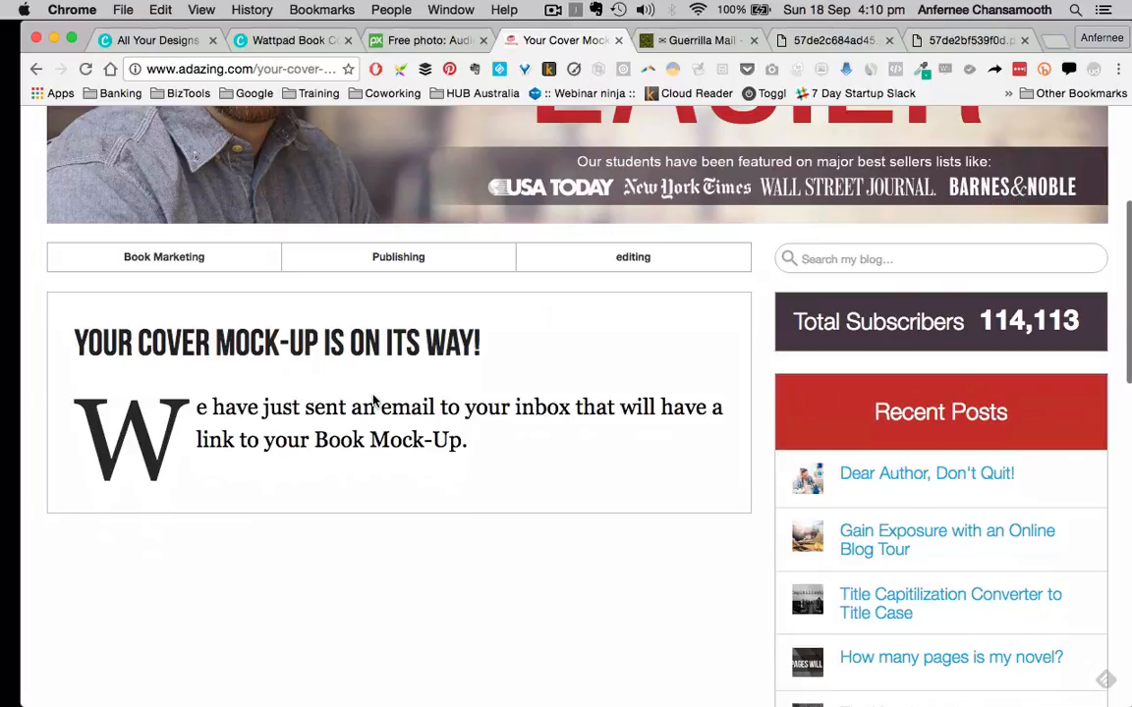
- Open the mock-up image from the newest "Your Mock-Up Has Arrived!" message in Guerrilla Mail and compare it with the Canva cover design
left_click(695, 44)
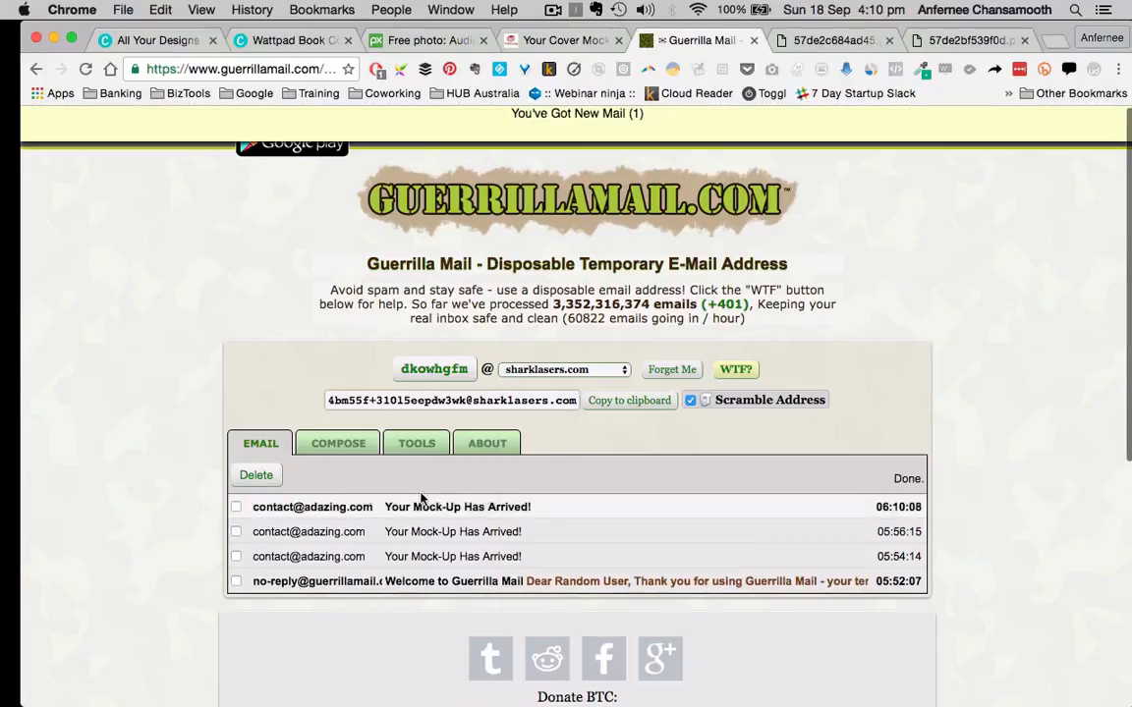
left_click(457, 508)
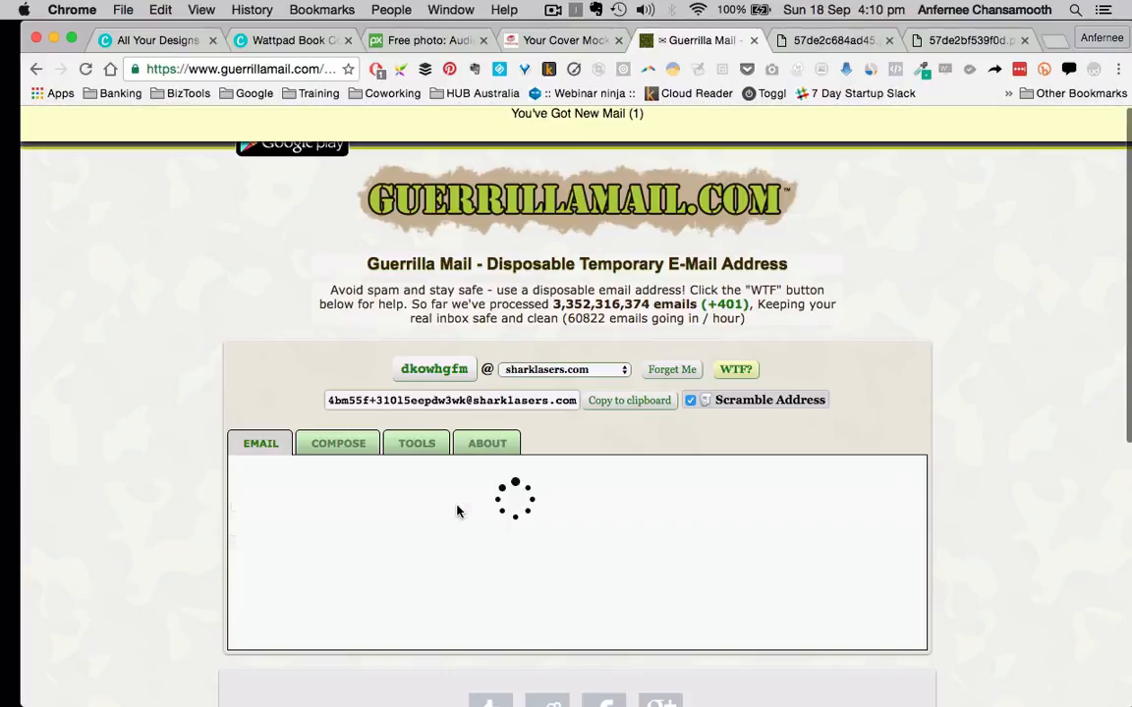
scroll(114, 419, "down", 10)
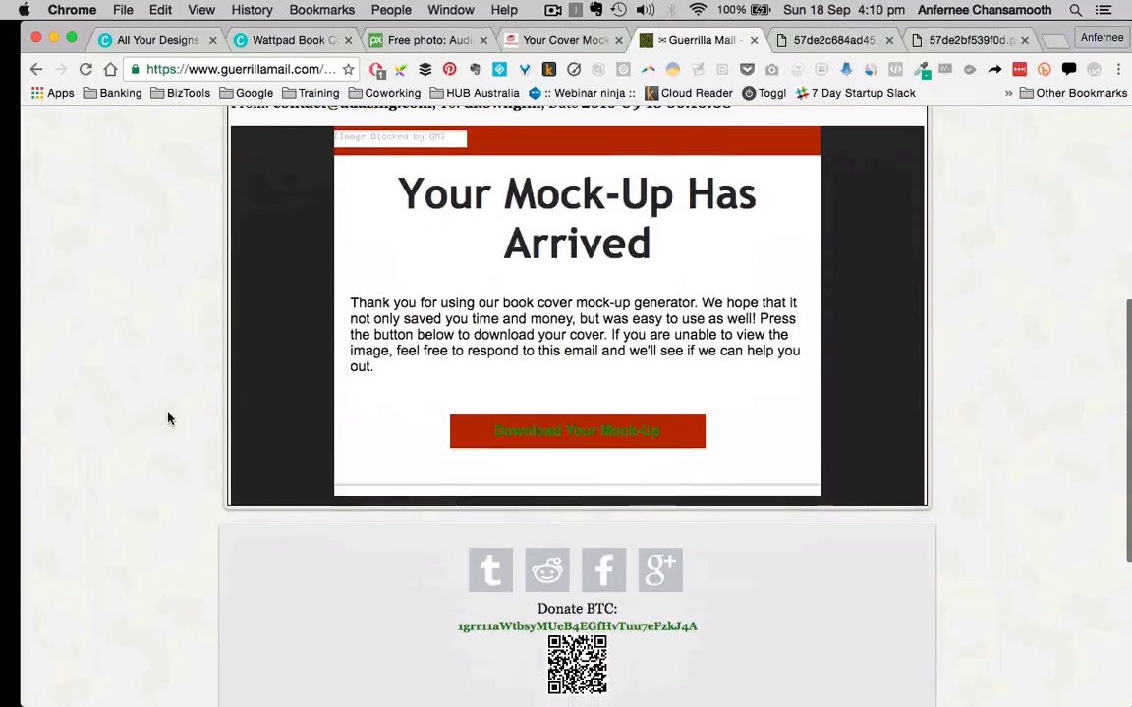
left_click(576, 429)
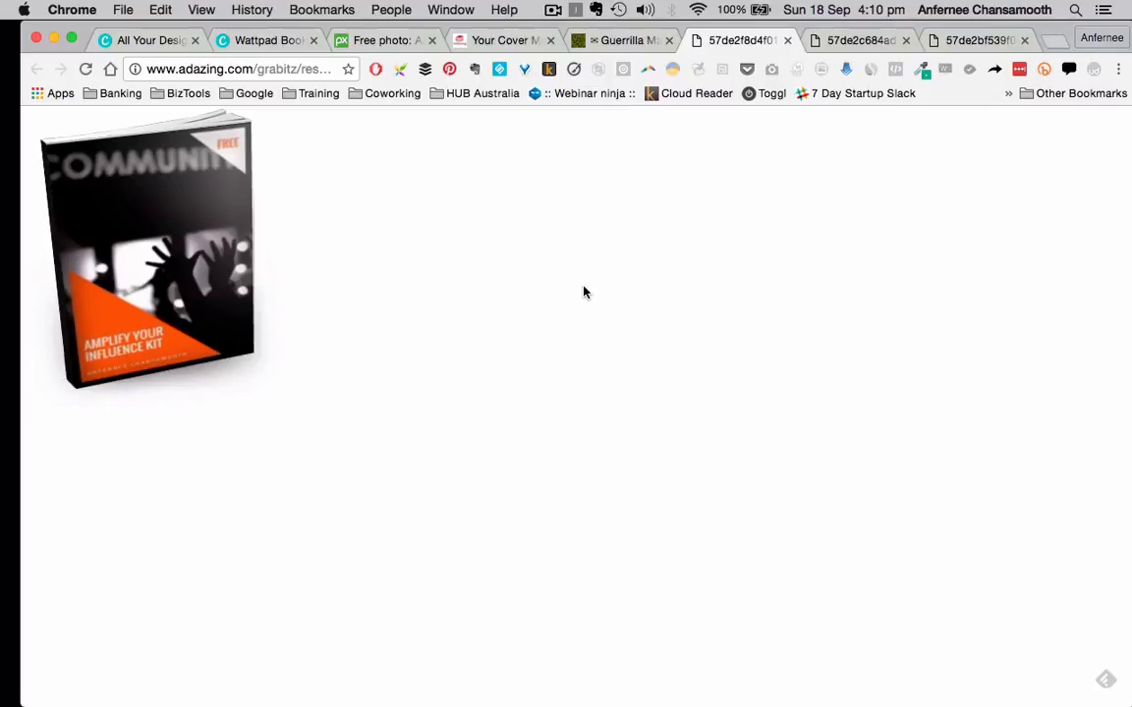
left_click(261, 41)
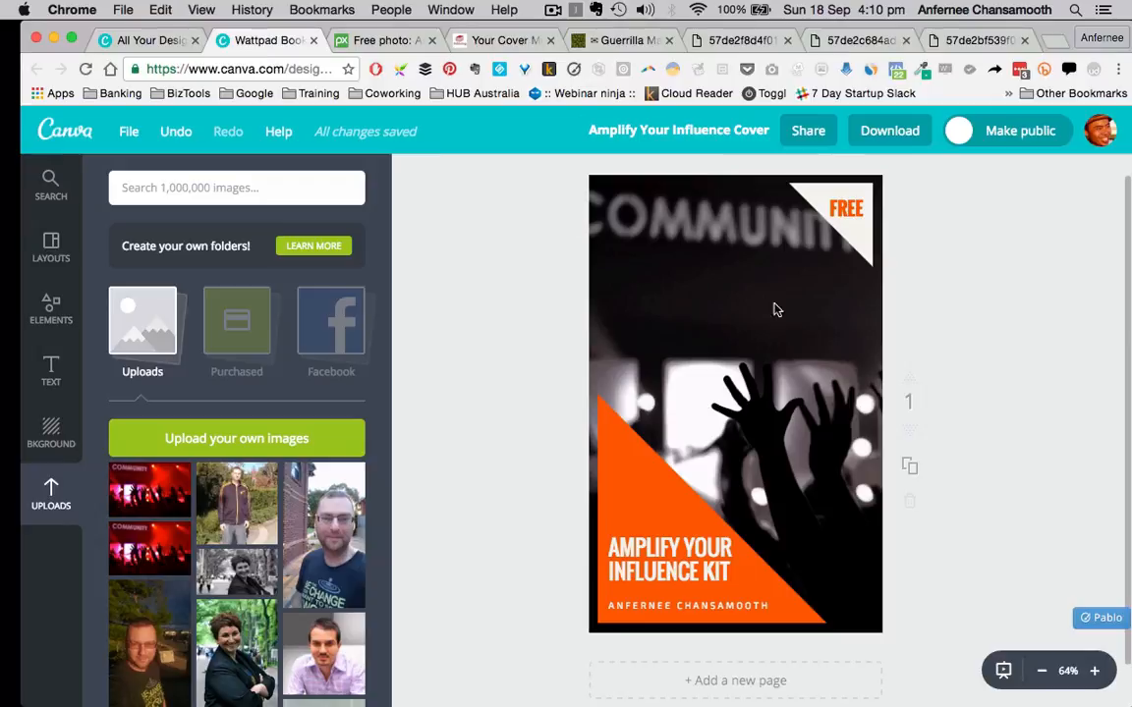
left_click(701, 39)
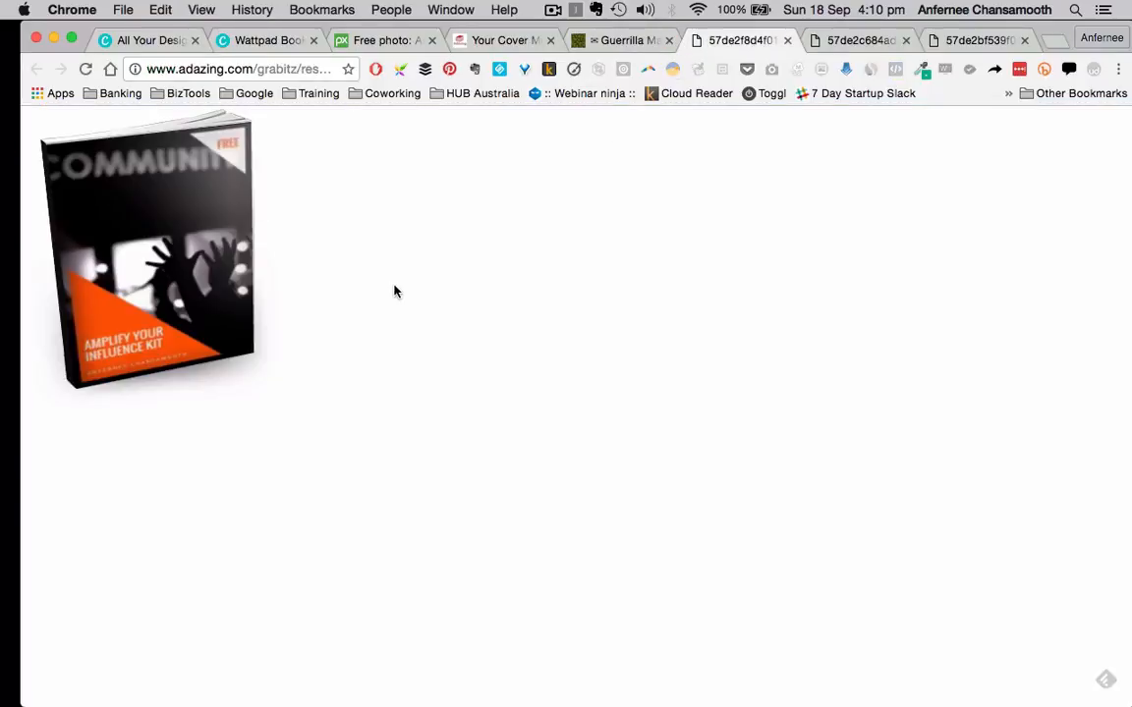